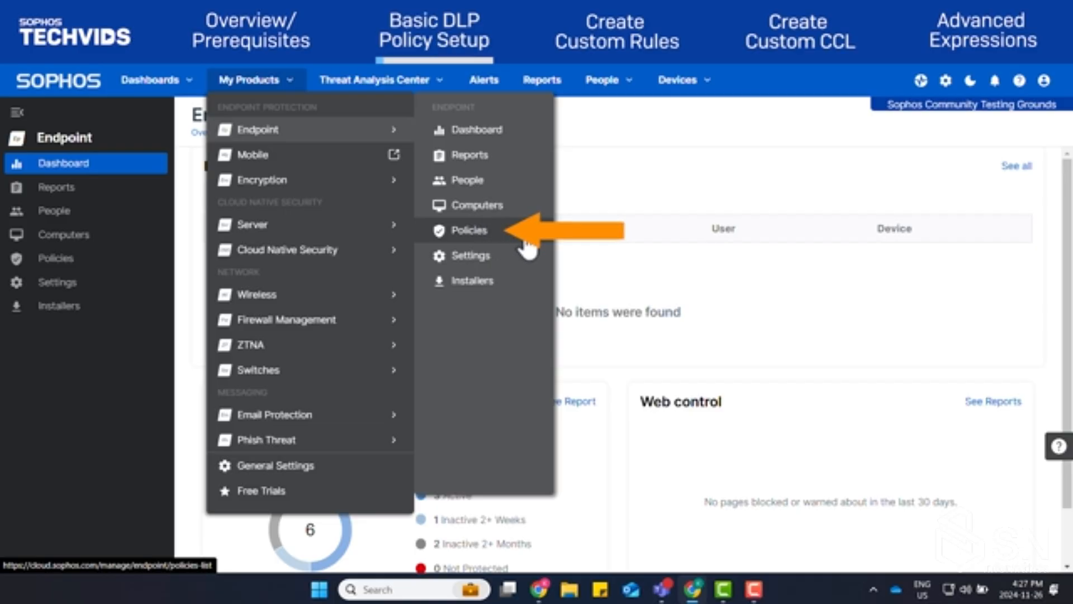
# Add a new endpoint policy for the Data Loss Prevention feature with the User type
pyautogui.click(521, 237)
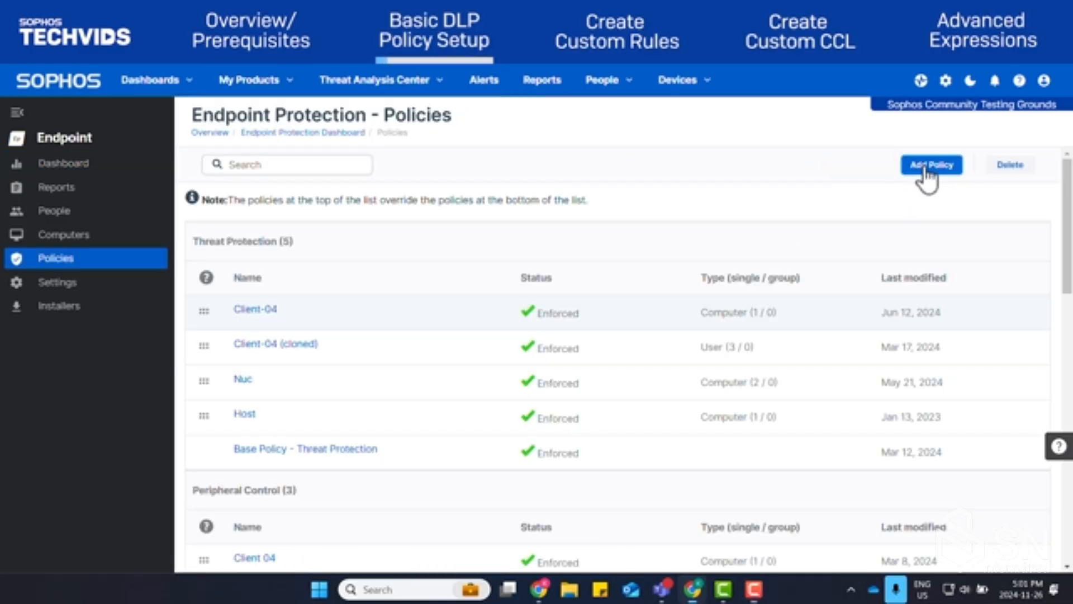
pyautogui.click(925, 168)
pyautogui.click(484, 297)
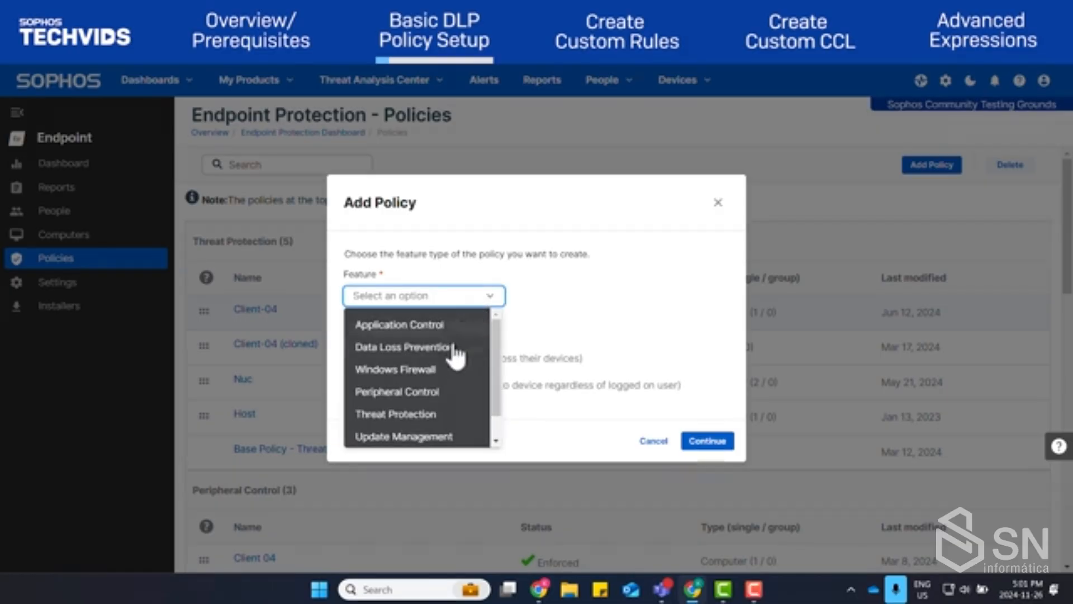
pyautogui.click(450, 347)
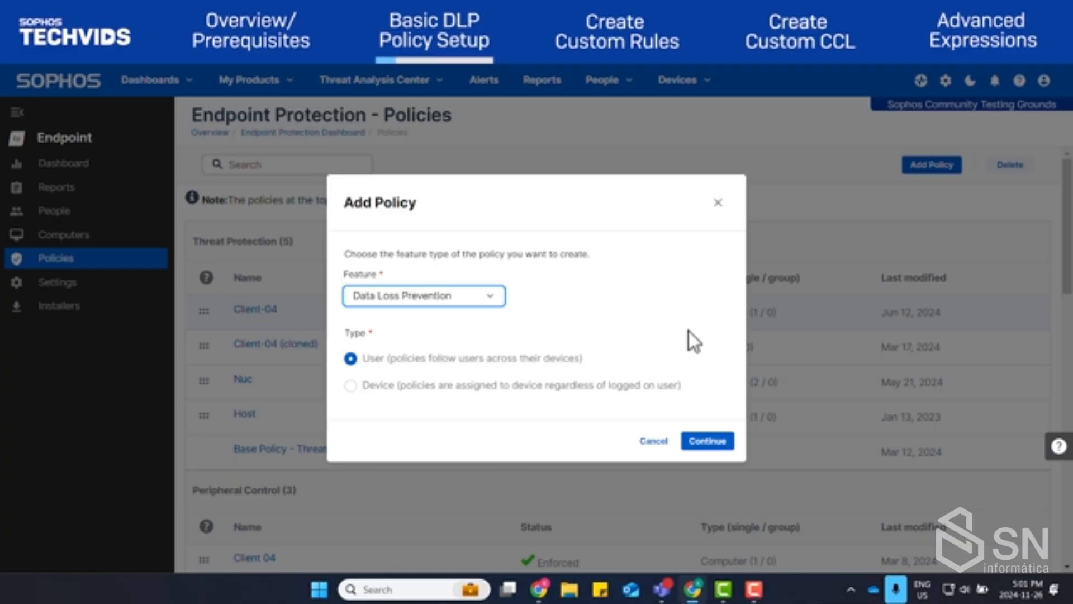
pyautogui.click(707, 441)
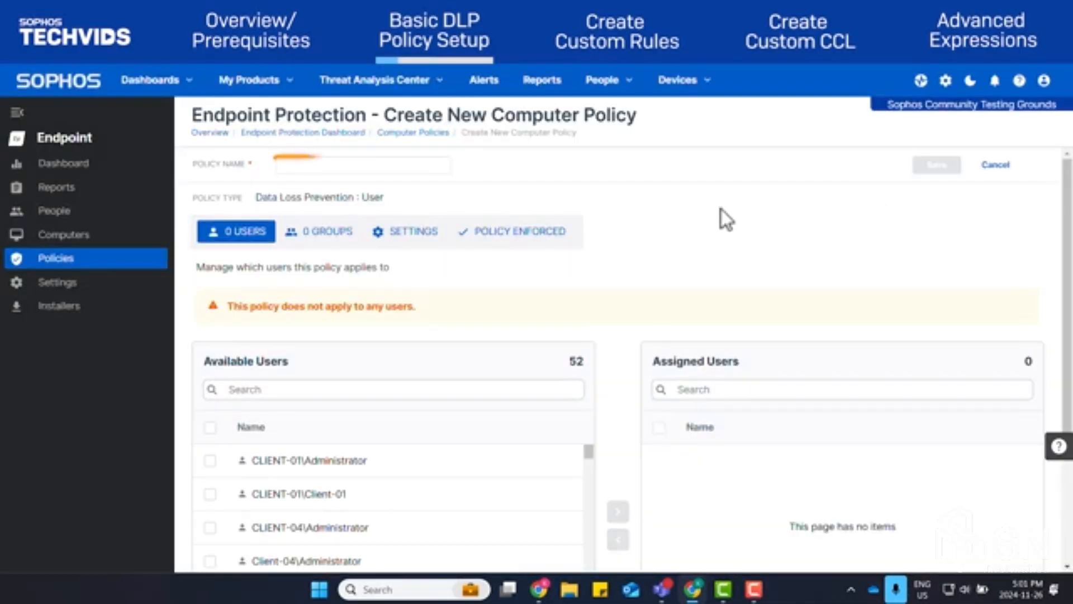
# Name the new policy "New DLP Test"
pyautogui.click(405, 164)
pyautogui.write('New D')
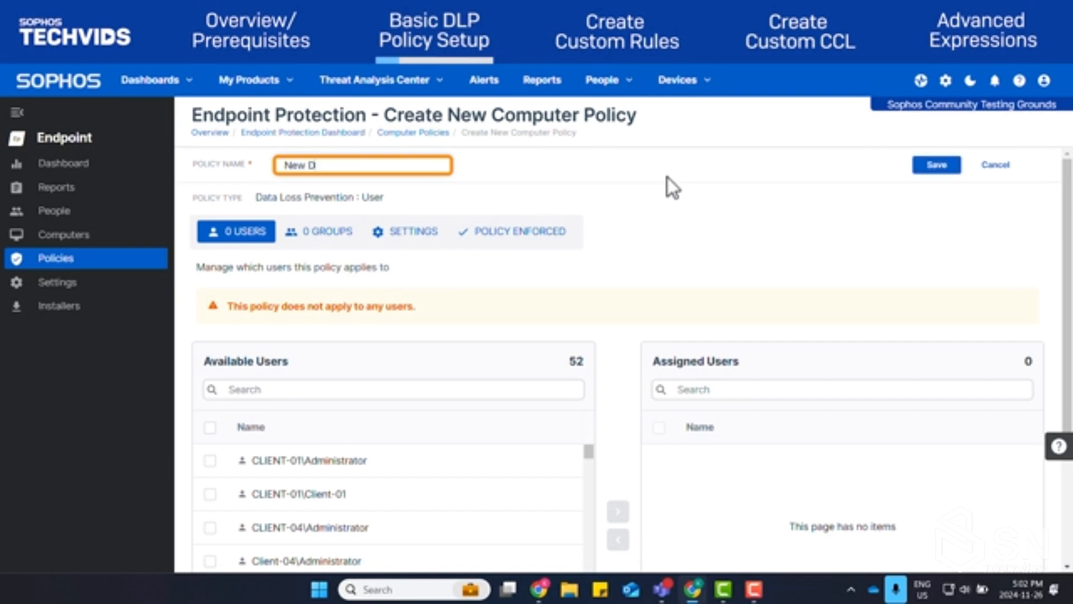
pyautogui.write('LP Test')
pyautogui.click(922, 302)
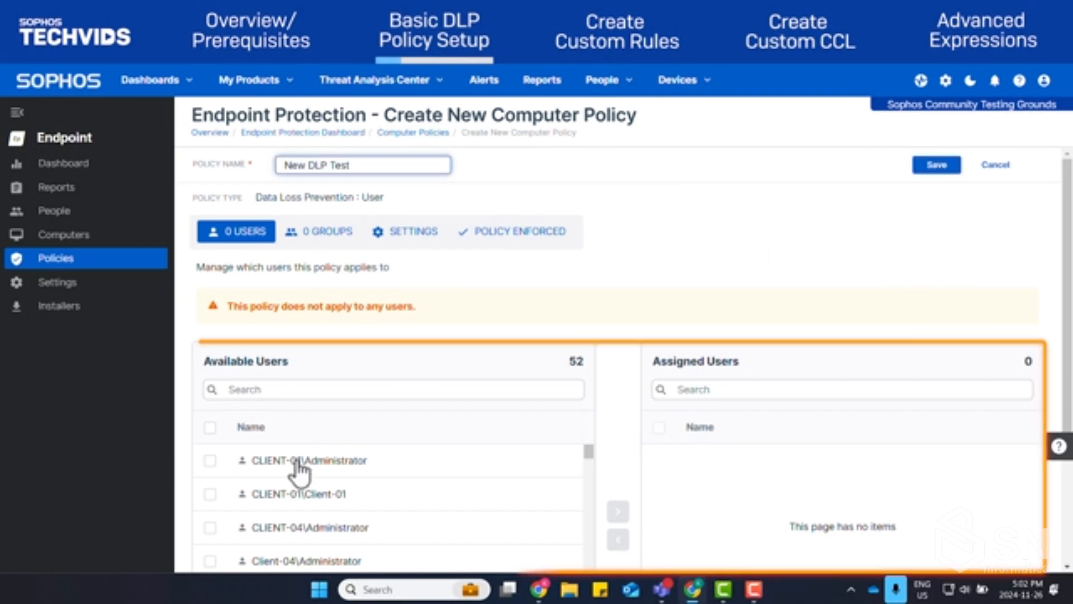
# Assign the users CLIENT-01\Administrator and CLIENT-01\Client-01 to the policy
pyautogui.click(210, 460)
pyautogui.click(209, 493)
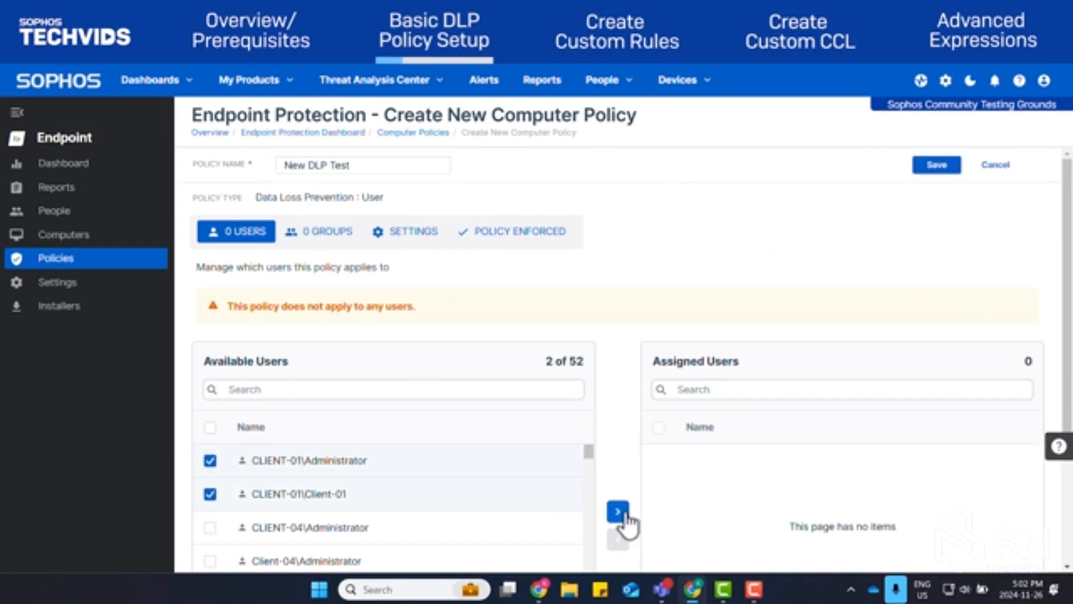
pyautogui.click(618, 511)
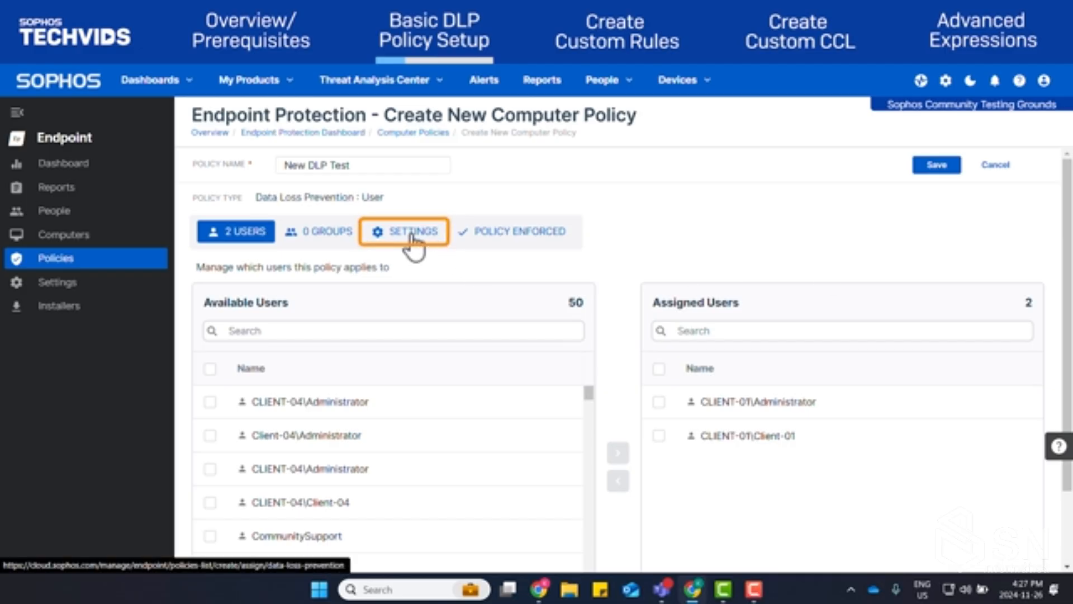
# Enable rules for data transfers and create the policy from the Canada template "General organisation activities [Canada]"
pyautogui.click(411, 235)
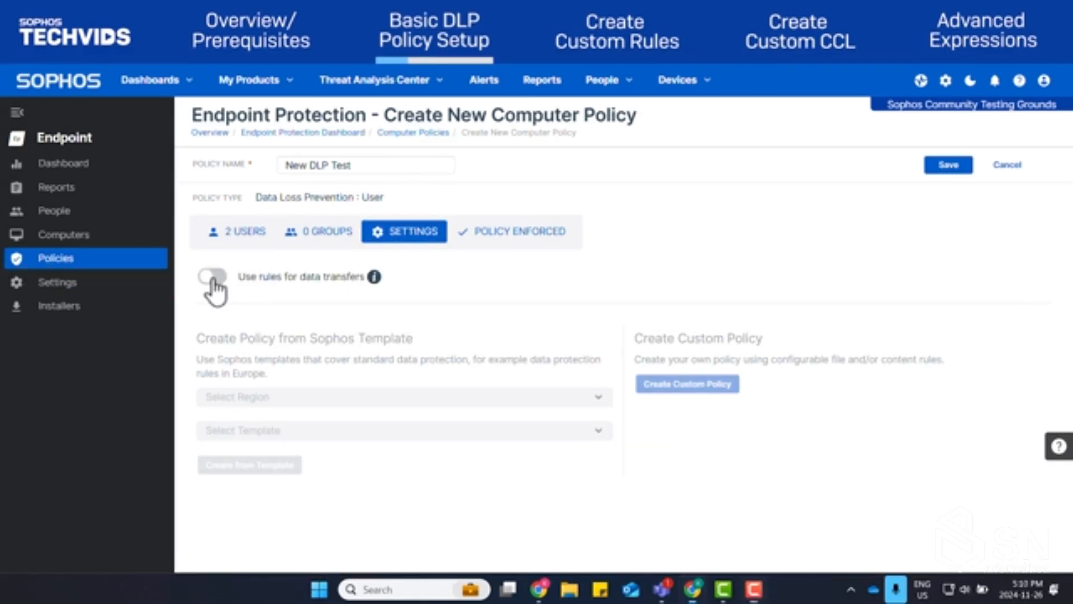
pyautogui.click(212, 277)
pyautogui.click(474, 398)
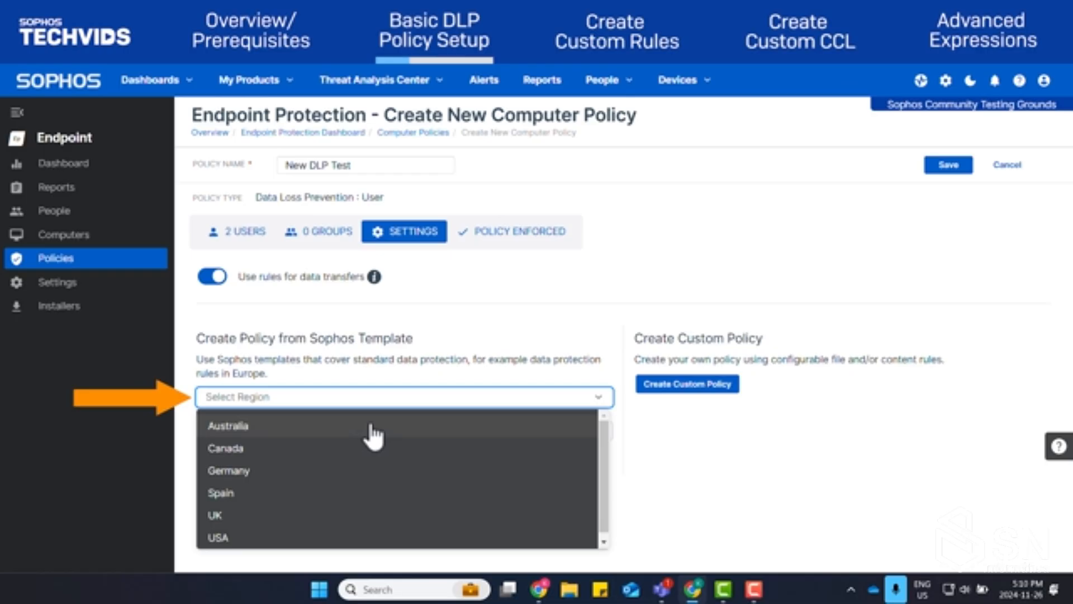
pyautogui.click(327, 450)
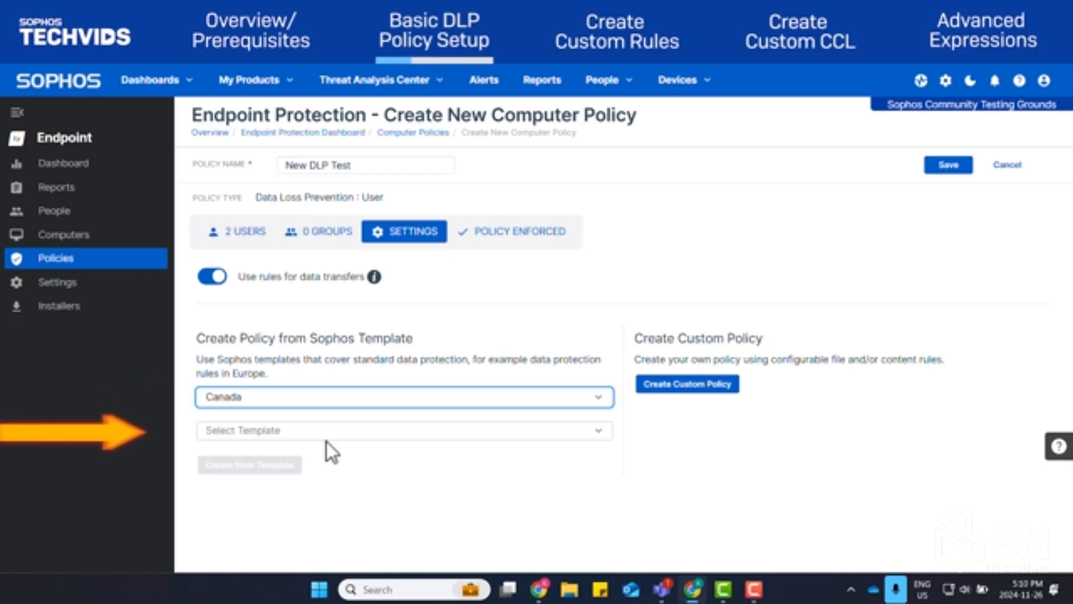
pyautogui.click(339, 436)
pyautogui.click(321, 461)
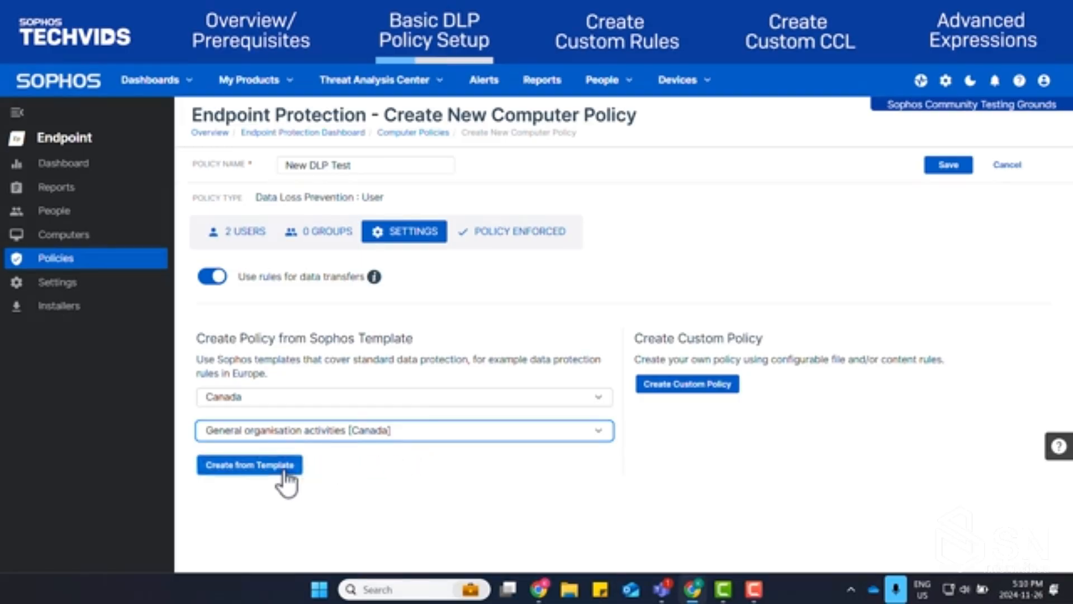
pyautogui.click(284, 470)
# Review the template rules, open the Combination of contact details [Canada] rule, check its conditions, exclusions and action, and continue to rule configuration
pyautogui.scroll(-3, 1006, 221)
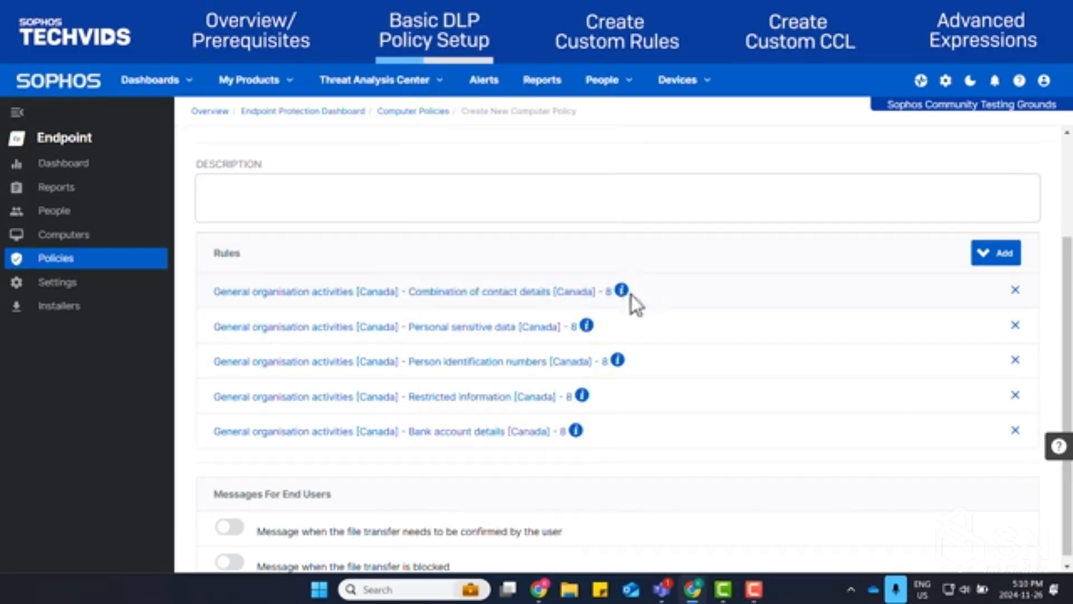
pyautogui.moveTo(588, 332)
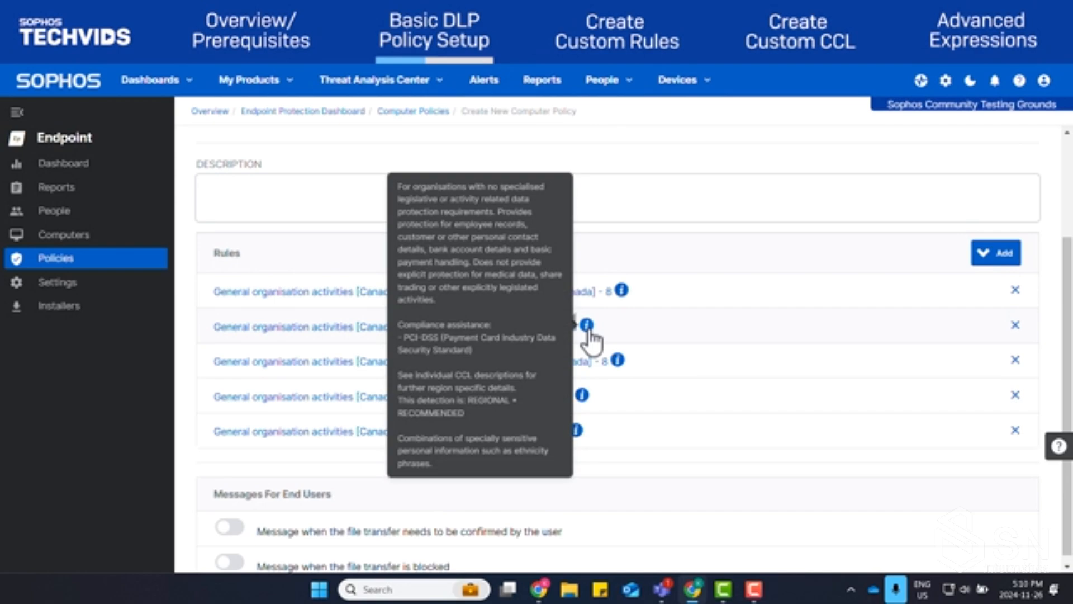
pyautogui.moveTo(618, 363)
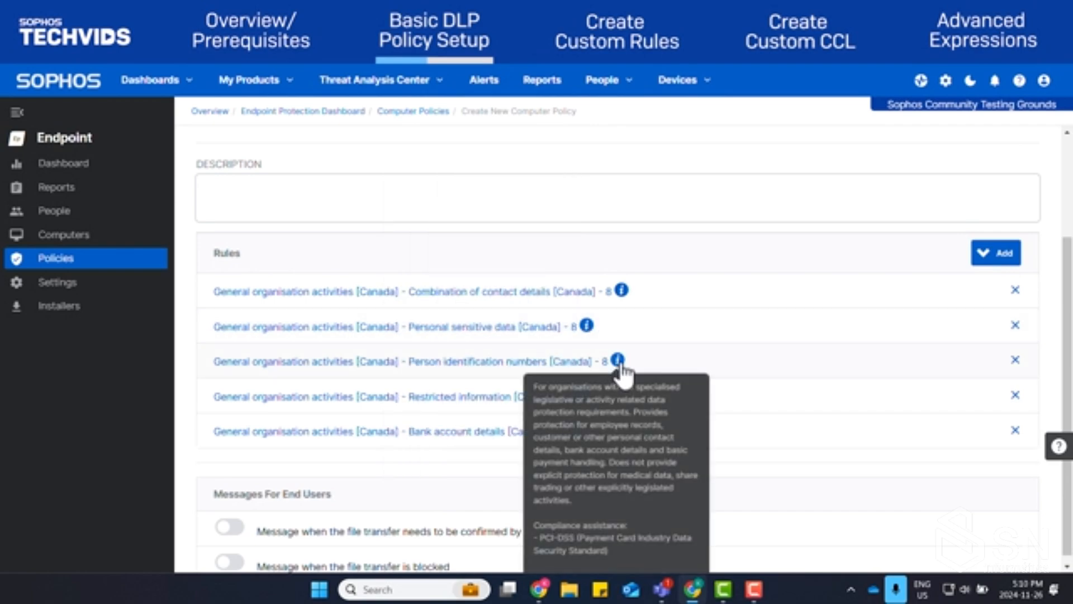
pyautogui.moveTo(582, 398)
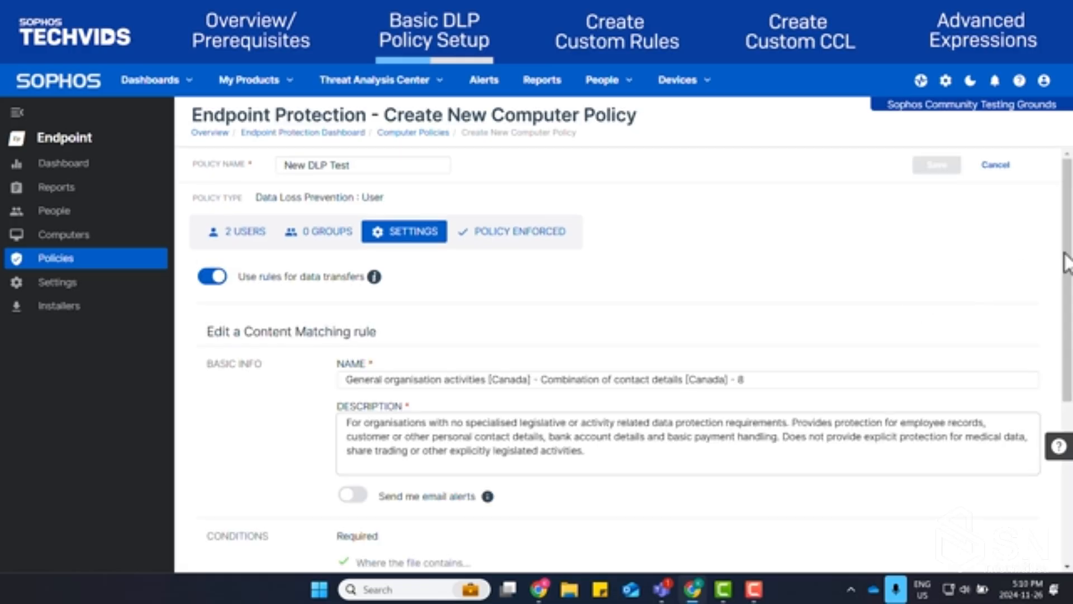
pyautogui.scroll(-4, 1056, 265)
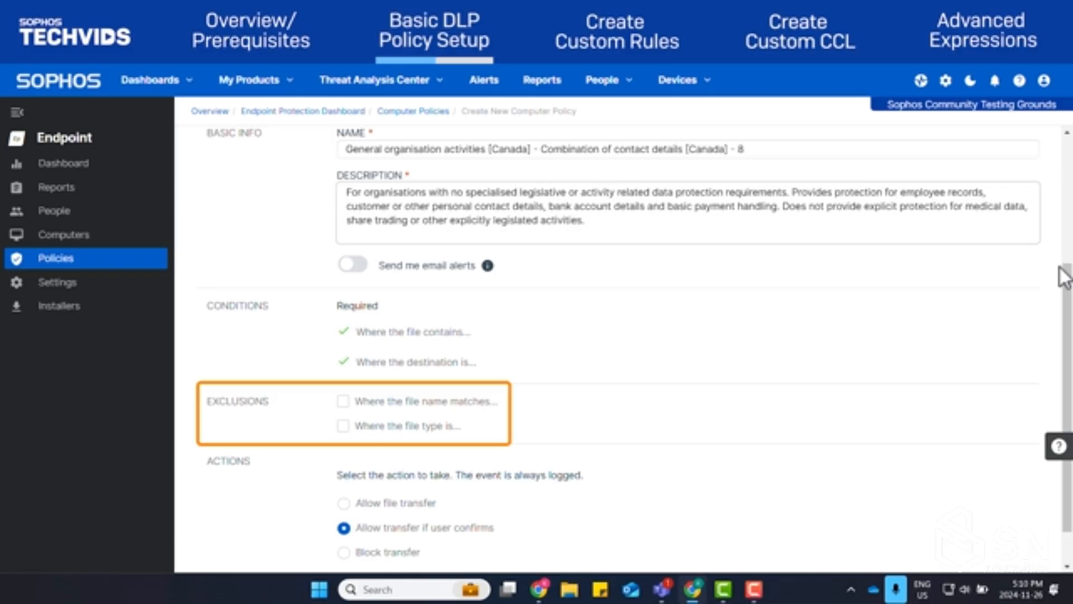
pyautogui.scroll(-1, 1062, 274)
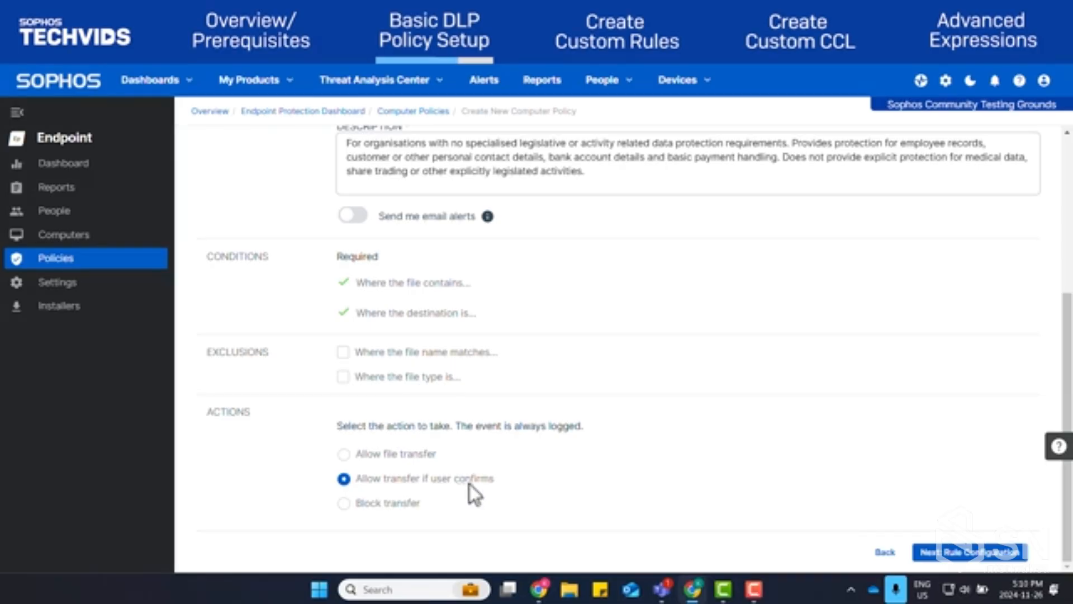
pyautogui.click(1001, 555)
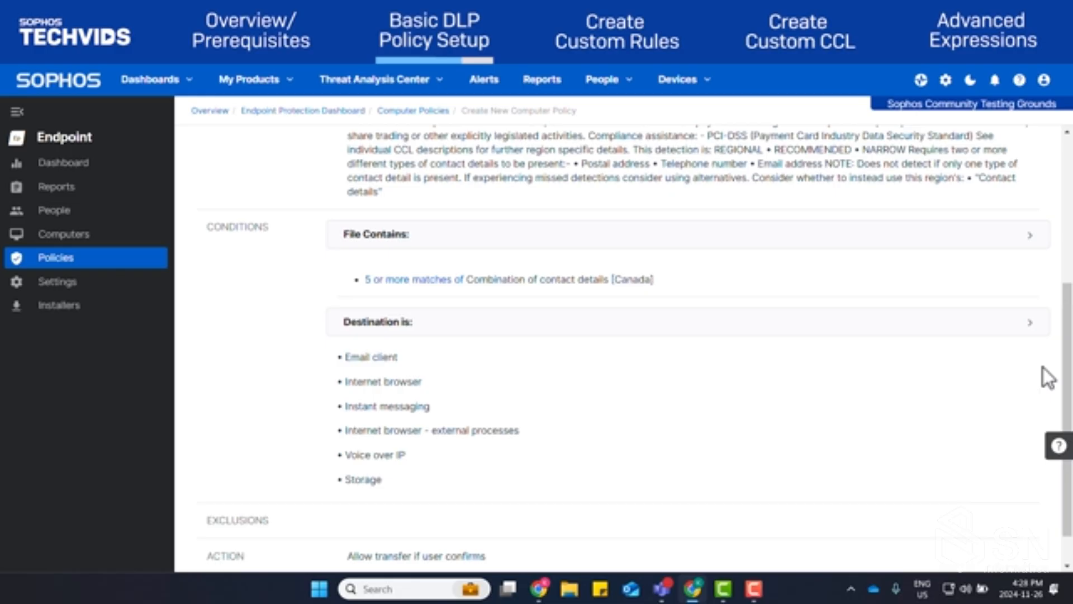
# Examine the rule's destination categories, including browsers, instant messaging, Voice over IP and storage, and finish the rule configuration
pyautogui.click(1020, 322)
pyautogui.scroll(-1, 1050, 294)
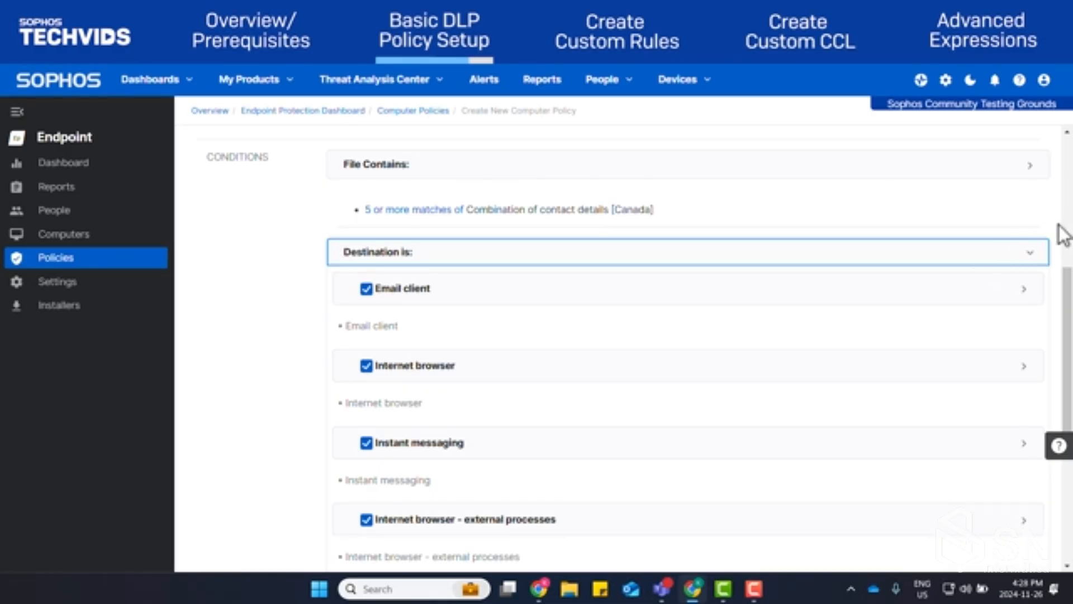
pyautogui.click(1025, 302)
pyautogui.click(1032, 310)
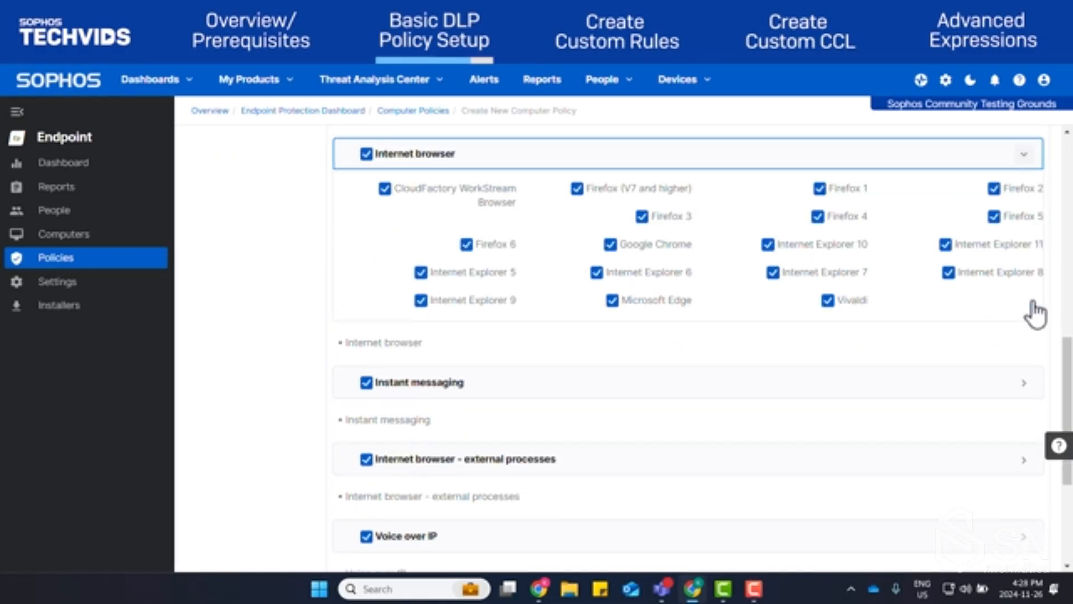
pyautogui.click(1028, 386)
pyautogui.click(1028, 385)
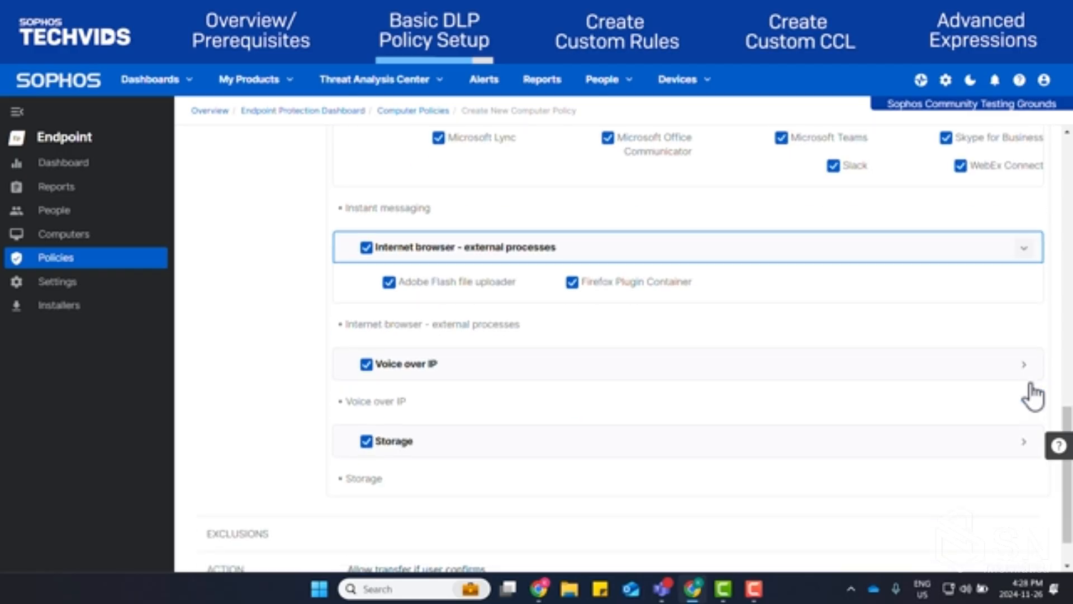
pyautogui.click(1033, 374)
pyautogui.click(1034, 385)
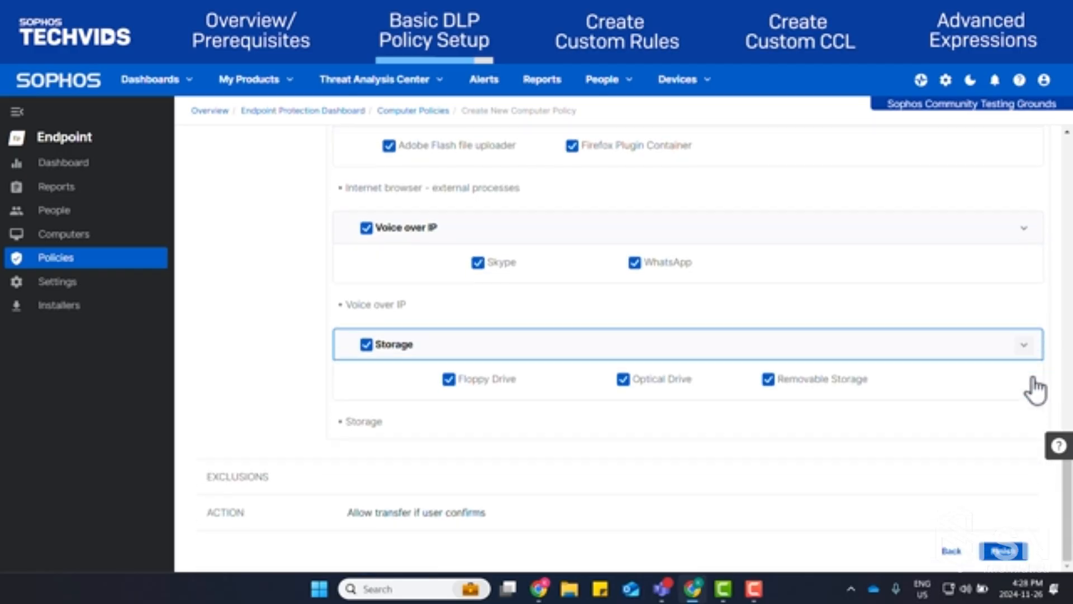
pyautogui.click(1008, 555)
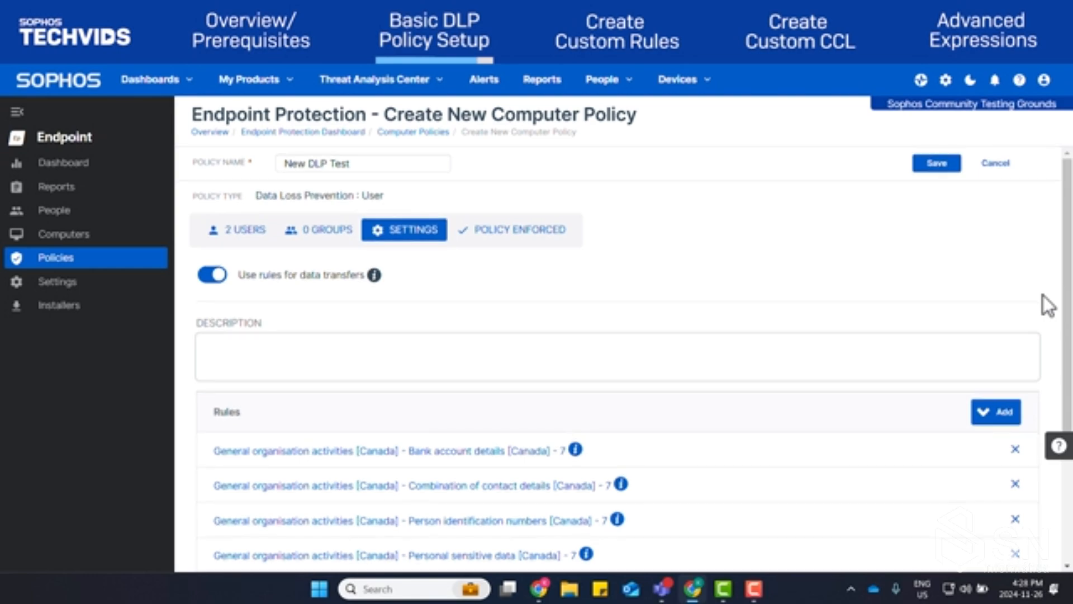
# Check the policy's rule list and end-user message options, and save the New DLP Test policy
pyautogui.scroll(-3, 1042, 295)
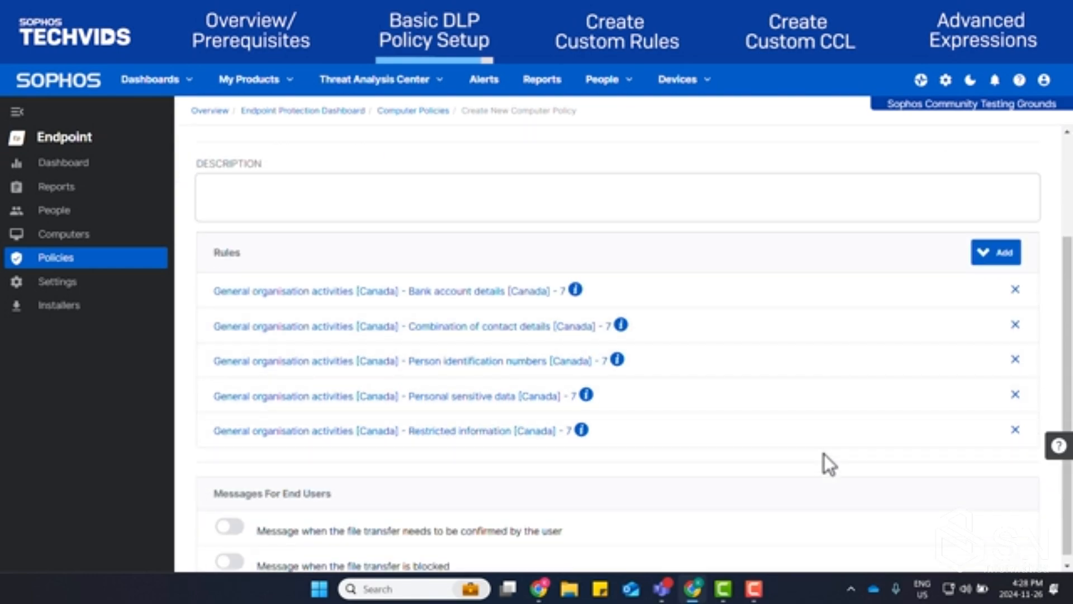
pyautogui.scroll(-1, 823, 454)
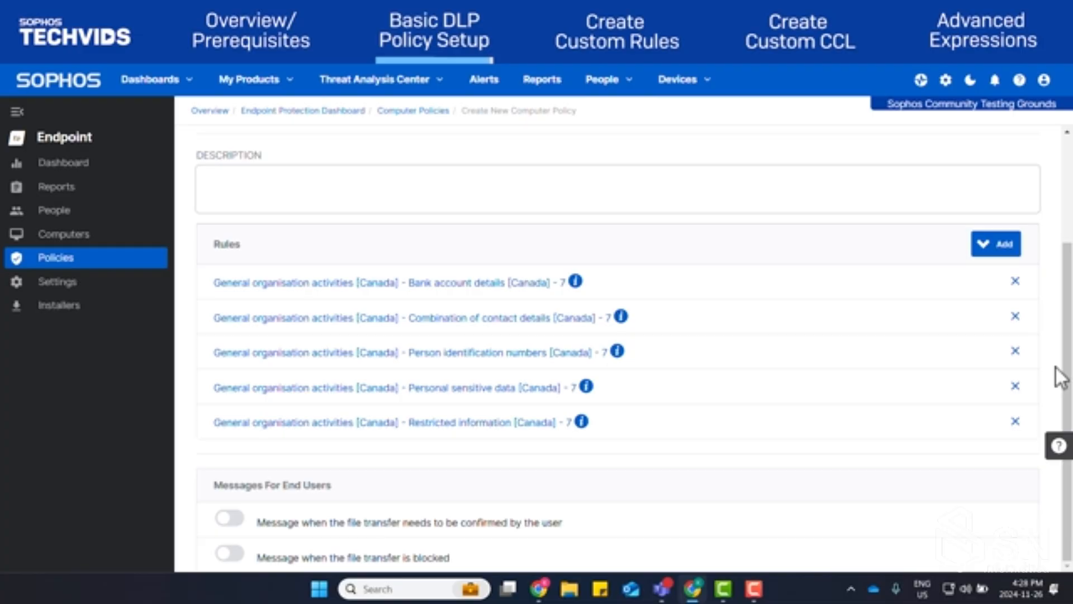
pyautogui.scroll(5, 1055, 367)
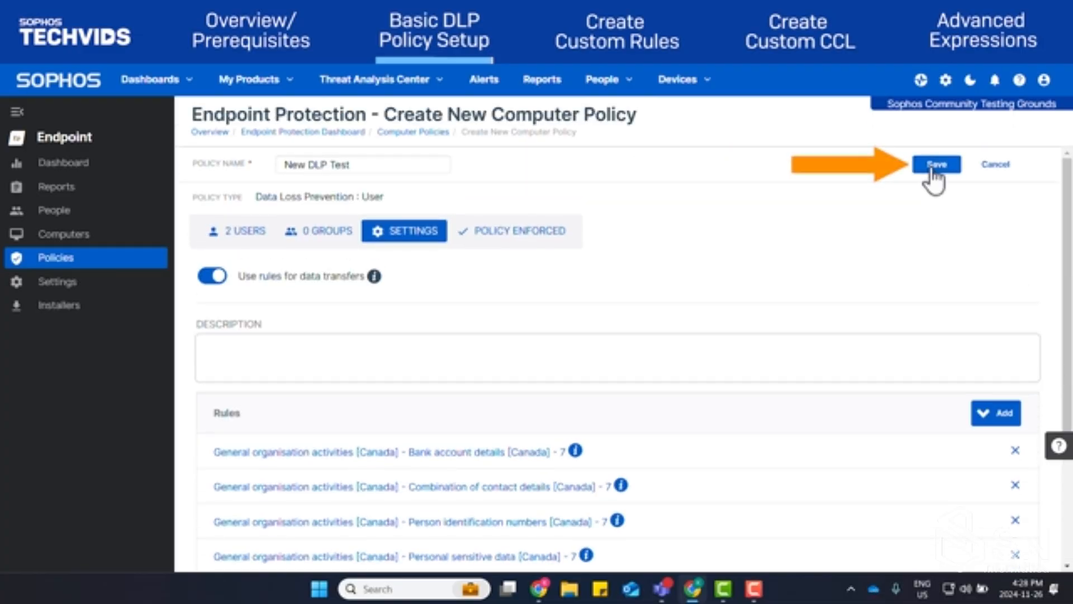
pyautogui.click(935, 166)
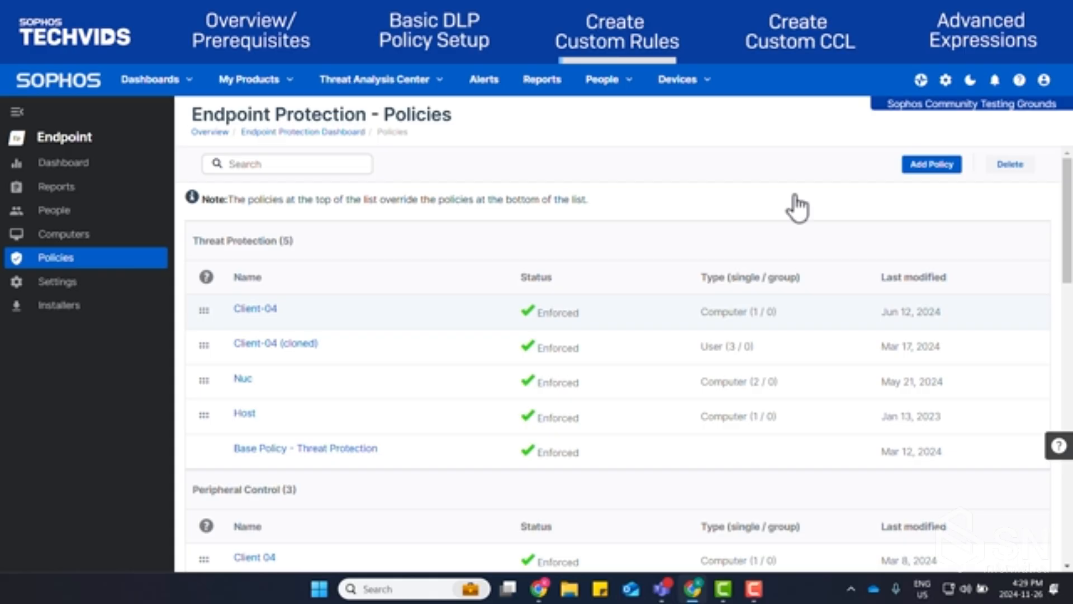
# Open the Data Loss Prevention rules management page from the general settings
pyautogui.click(292, 82)
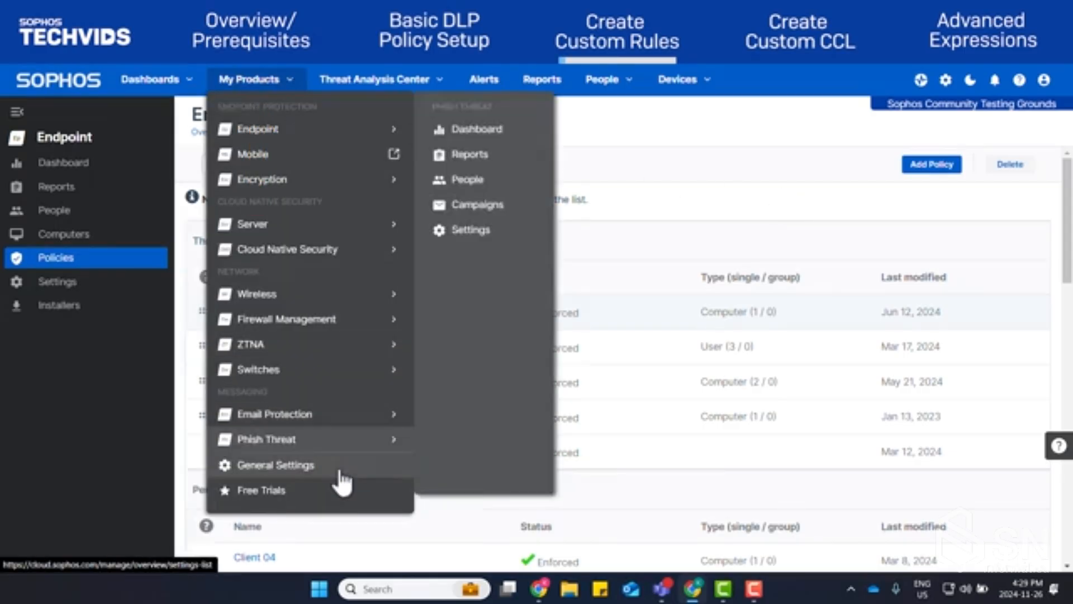
pyautogui.click(339, 472)
pyautogui.scroll(-10, 944, 383)
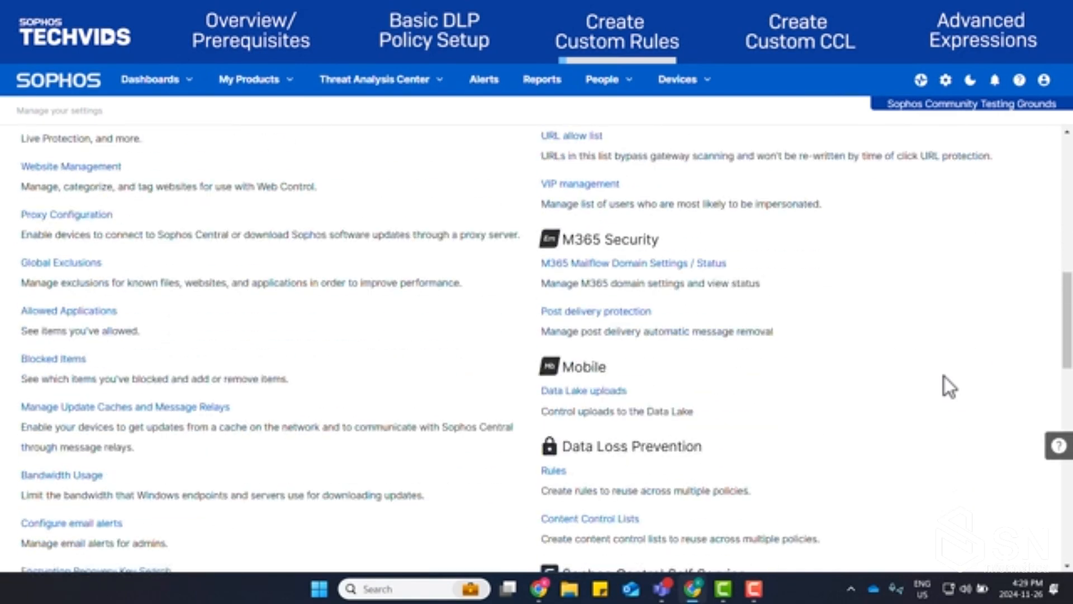
pyautogui.scroll(-1, 944, 377)
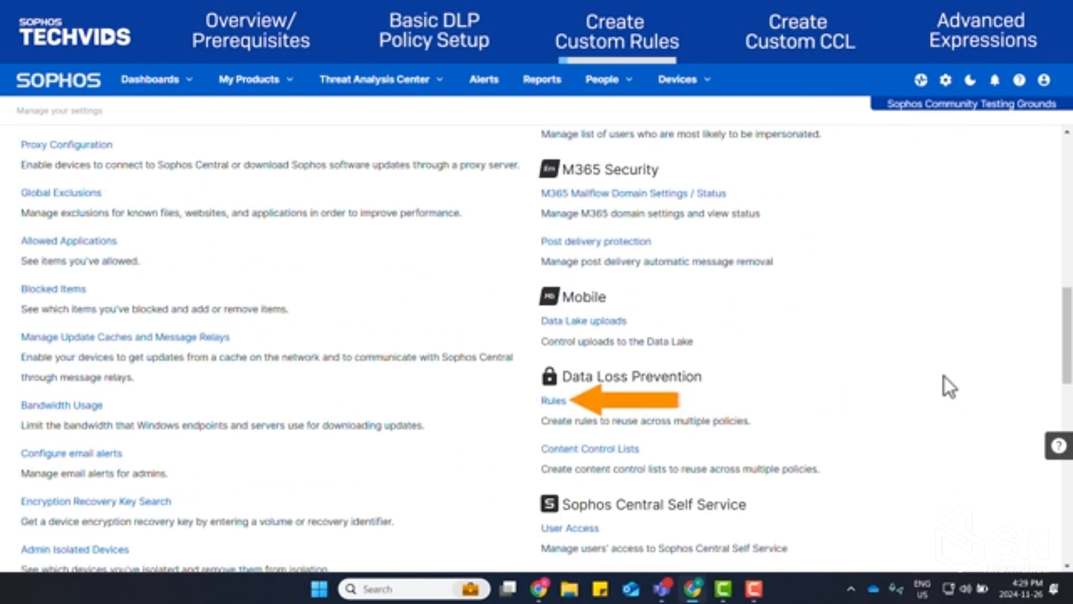
pyautogui.click(555, 401)
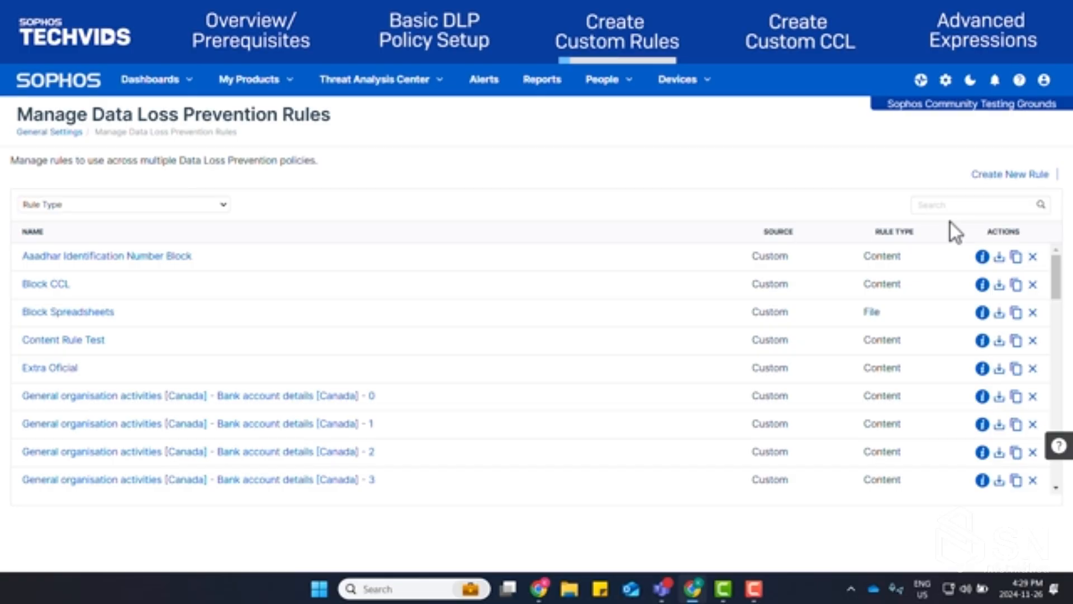
# Start a new content rule and name it "Content Rule Test"
pyautogui.click(1001, 176)
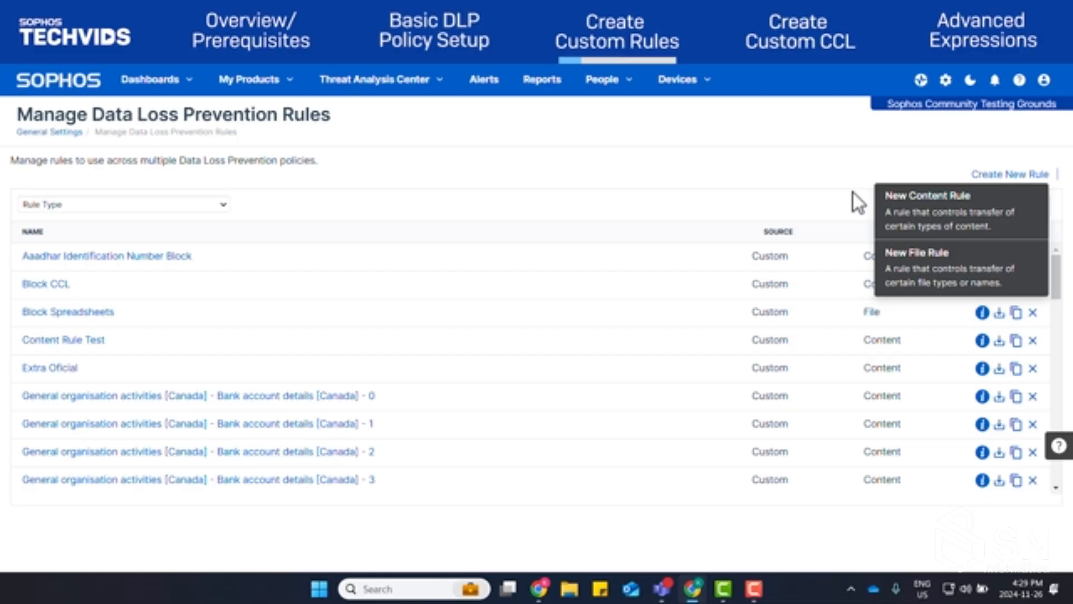
pyautogui.click(1030, 220)
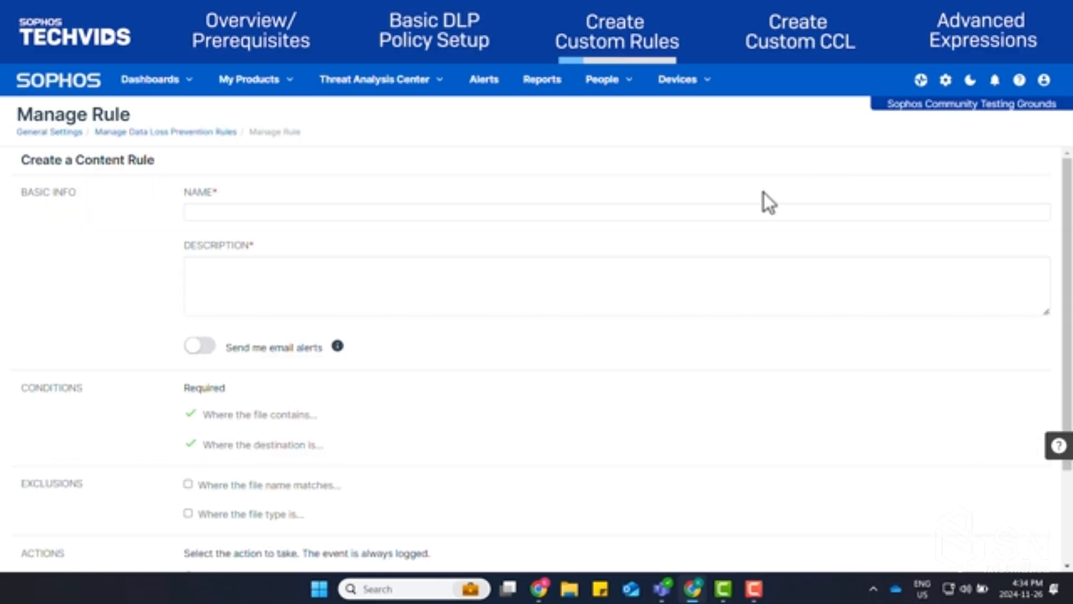
pyautogui.click(586, 211)
pyautogui.write('Content Rule Test')
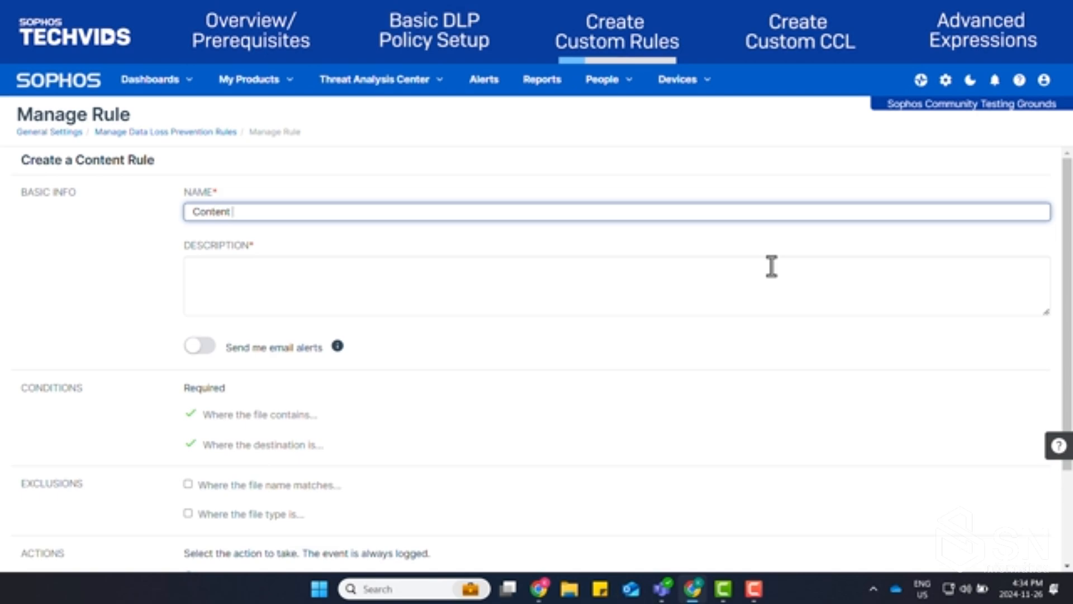
# Enter "Content Rule Test" as the rule's description, enable email alerts and continue to the rule configuration
pyautogui.click(772, 266)
pyautogui.write('Co')
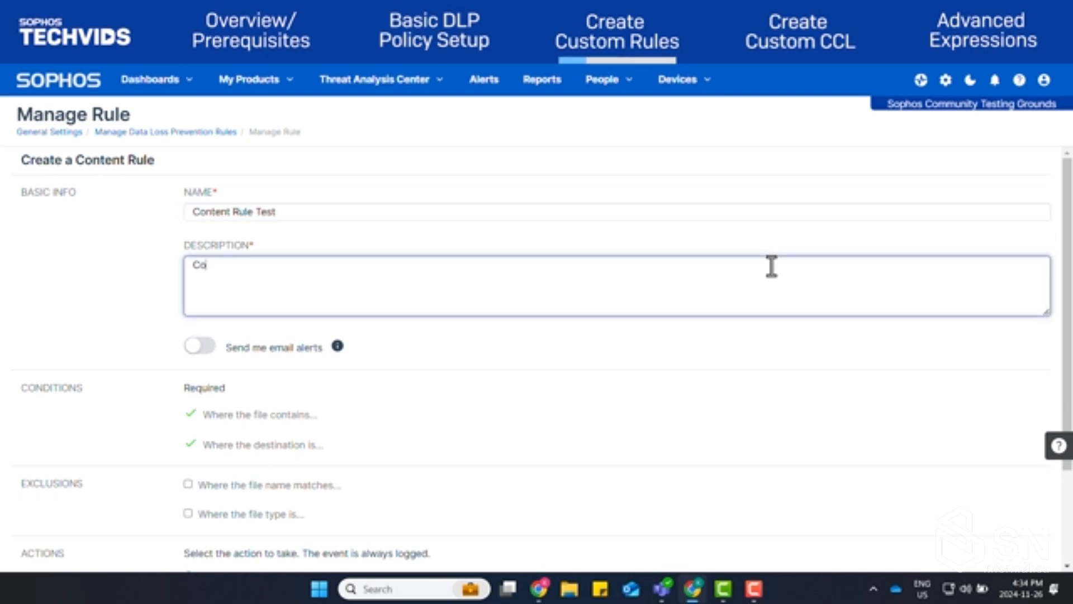
pyautogui.write('ntent Rule Test')
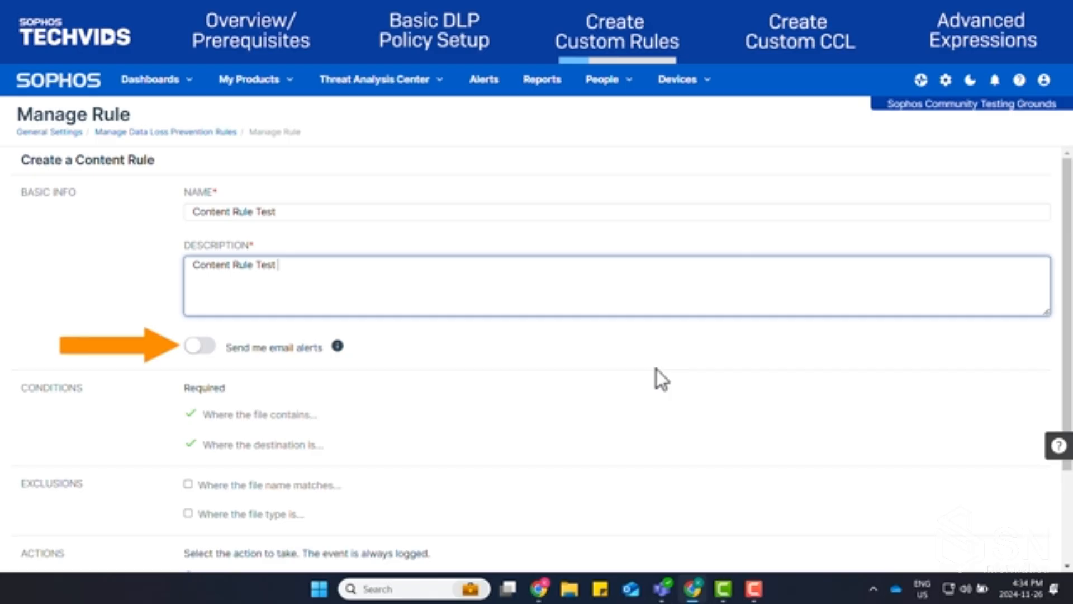
pyautogui.click(193, 349)
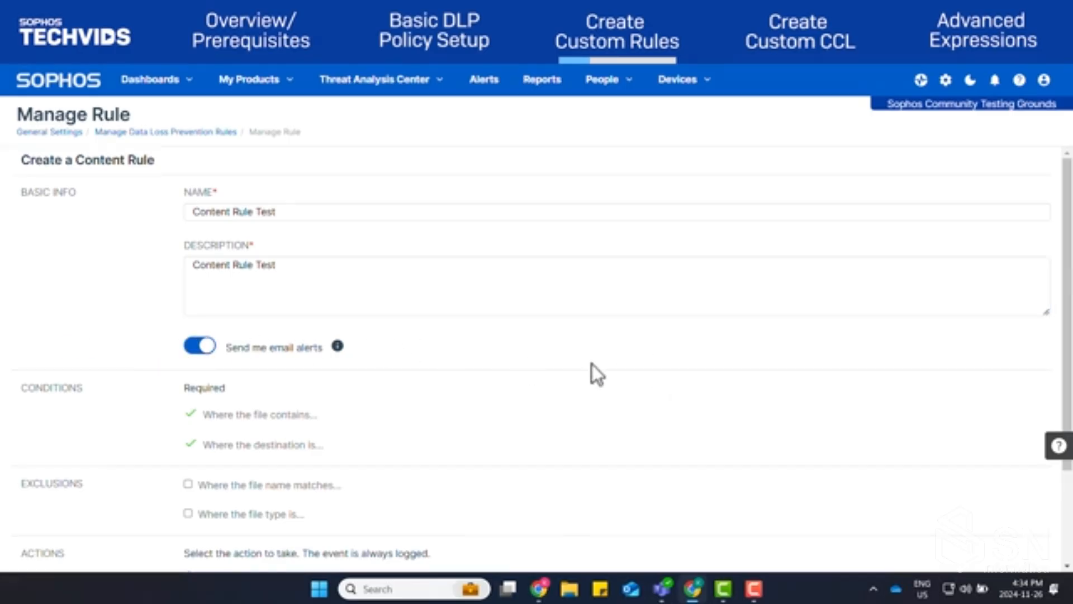
pyautogui.scroll(-2, 698, 358)
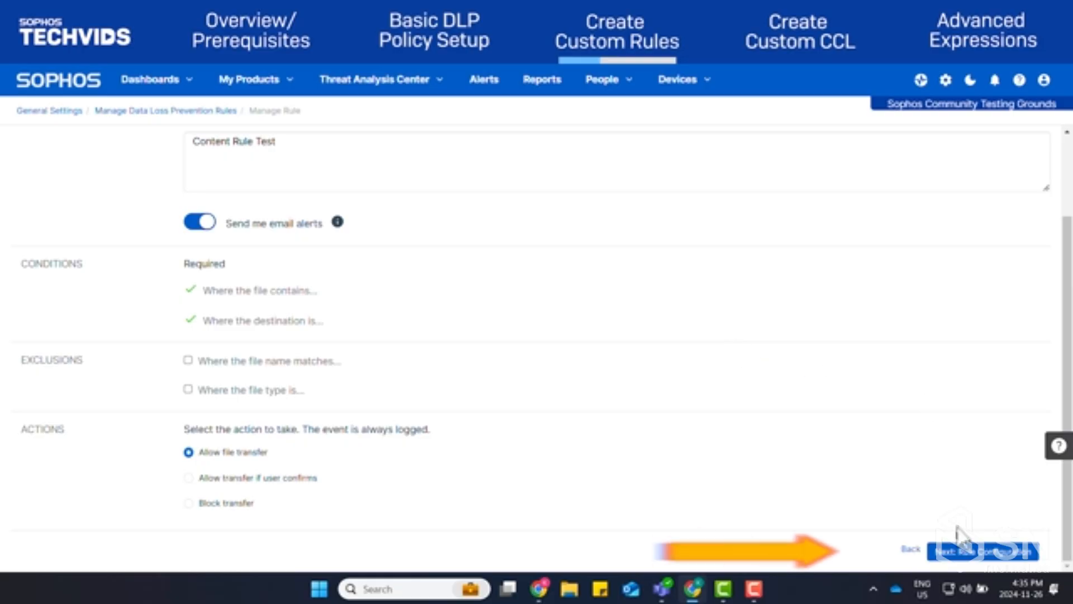
pyautogui.click(976, 553)
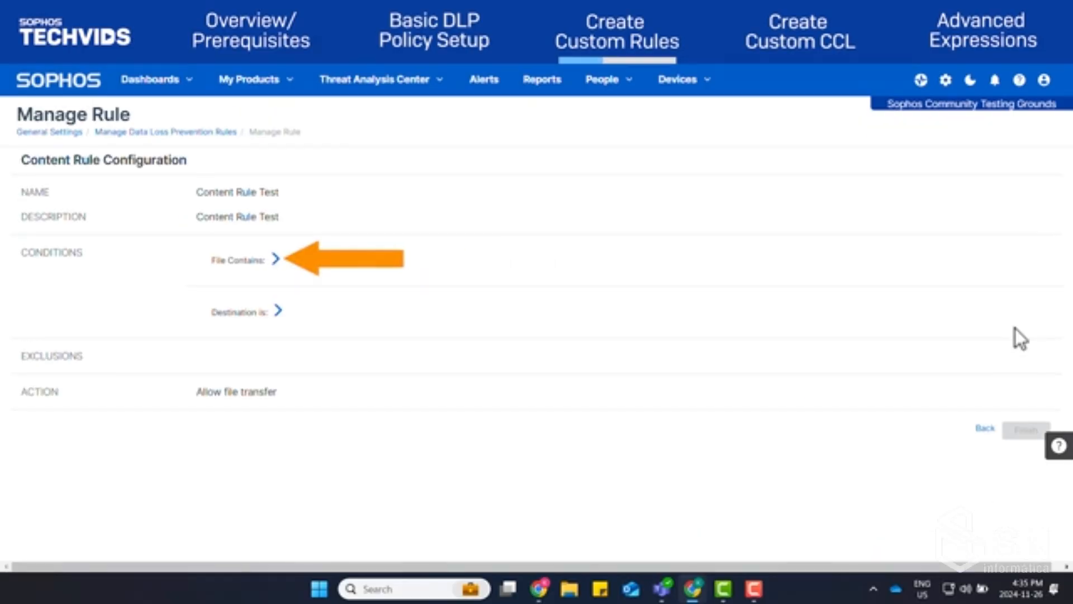
# Open the file-contents condition and examine the region, source and type filters for its content control lists
pyautogui.click(276, 258)
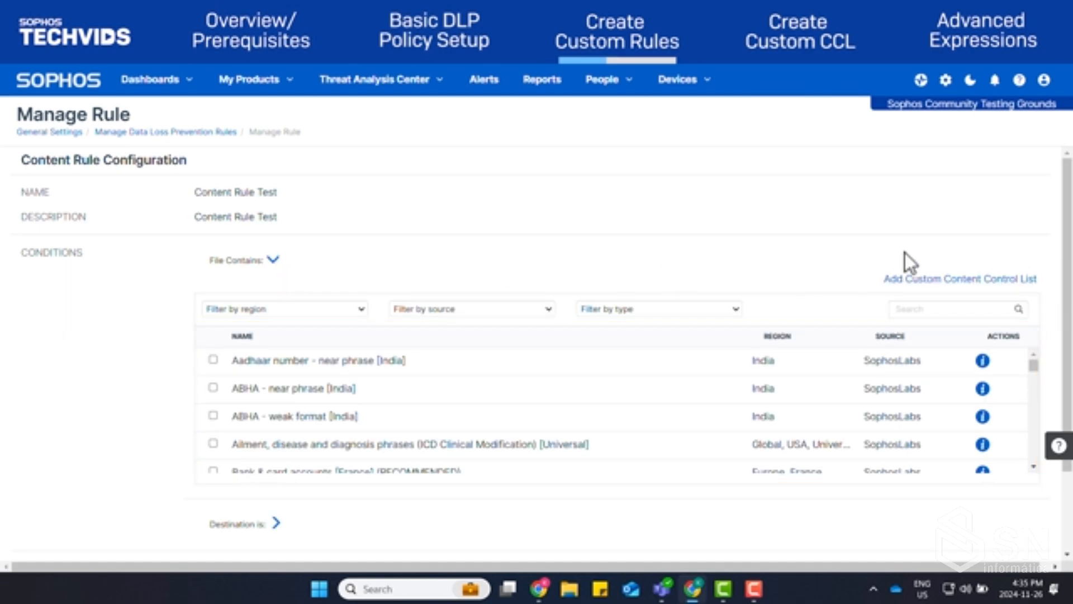
pyautogui.click(361, 314)
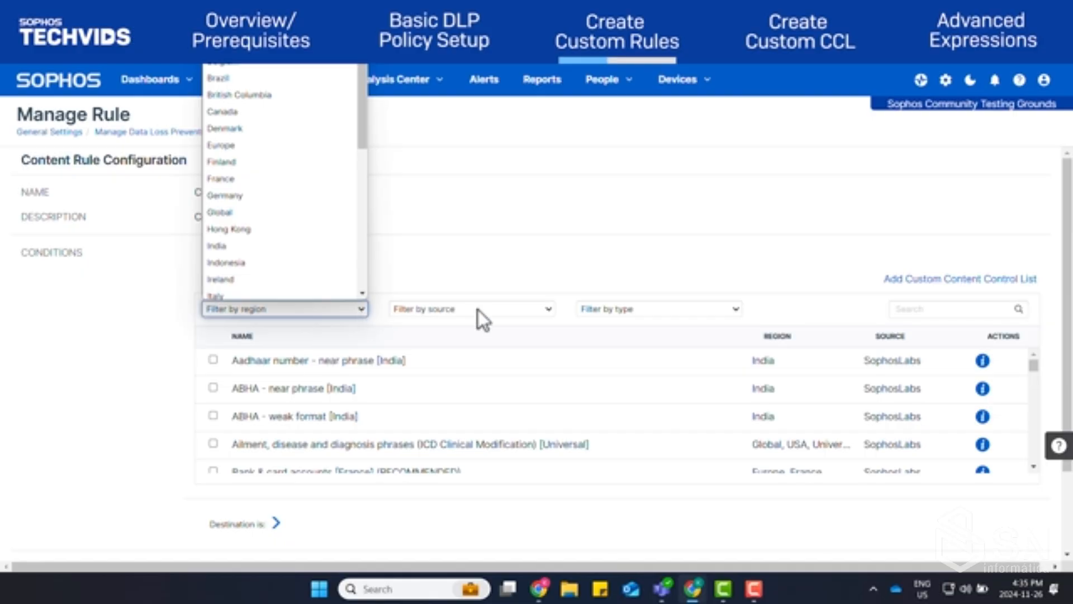
pyautogui.click(539, 310)
pyautogui.click(682, 311)
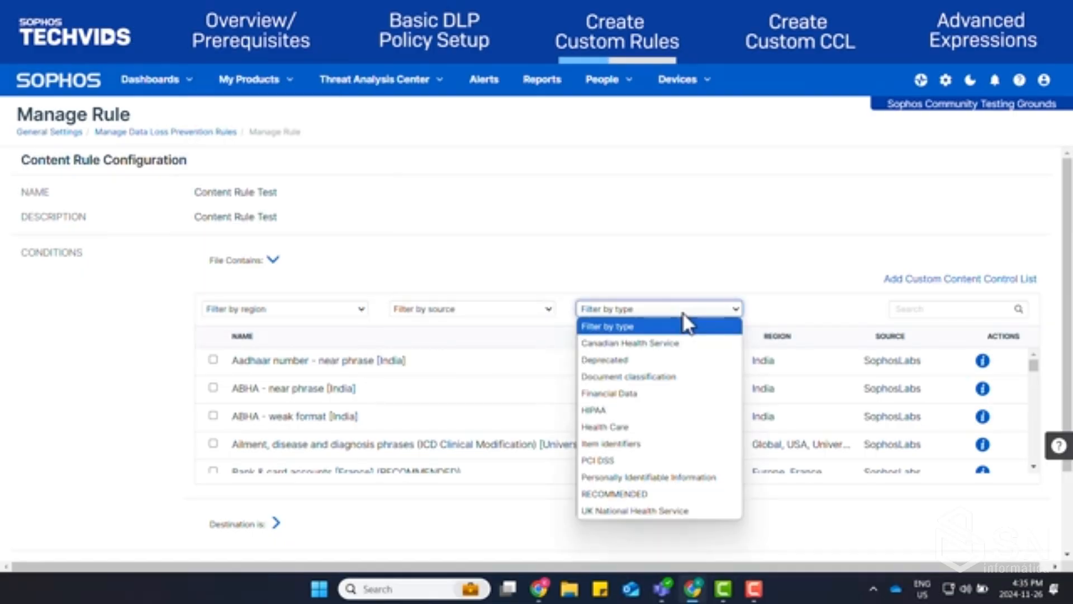
pyautogui.click(344, 309)
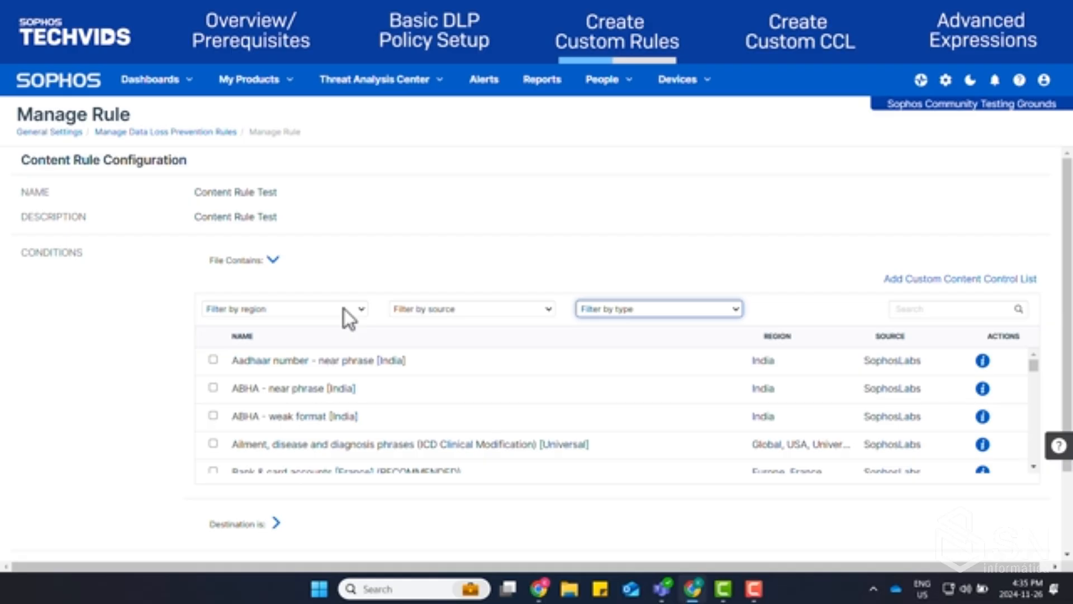
# Filter the content control lists by Canada, SophosLabs and Health Care, and select Health card ID (PHN) - DEFAULT [British Columbia]
pyautogui.click(345, 309)
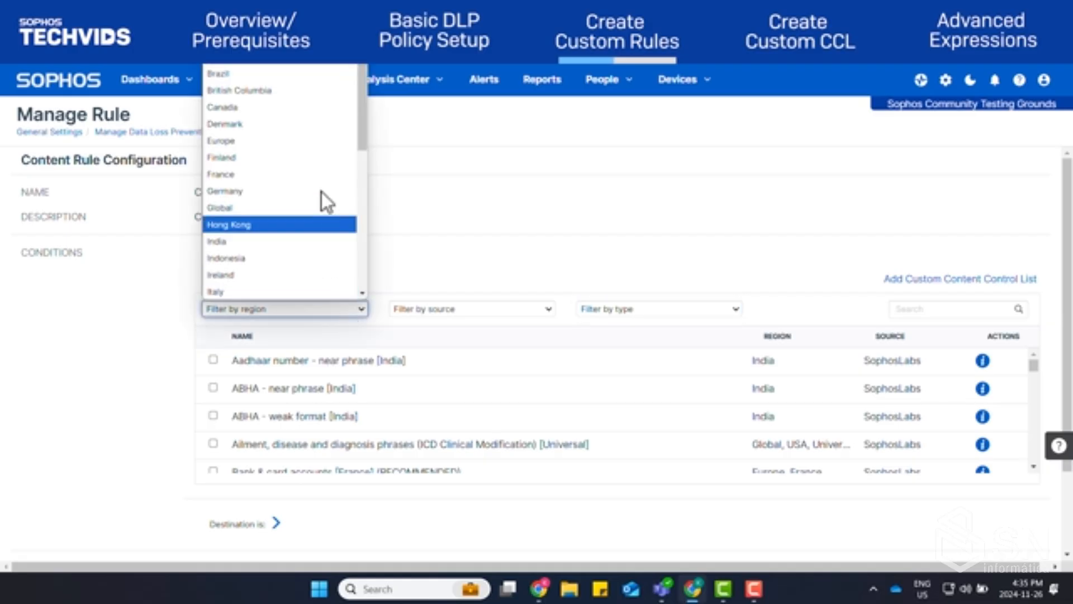
pyautogui.click(314, 108)
pyautogui.click(510, 311)
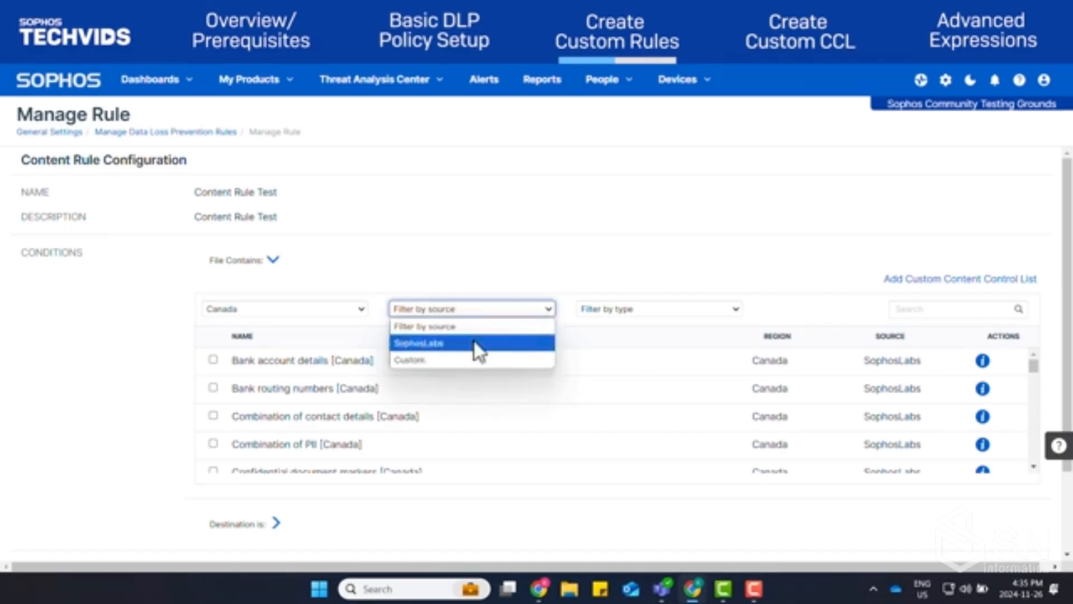
pyautogui.click(472, 342)
pyautogui.click(665, 310)
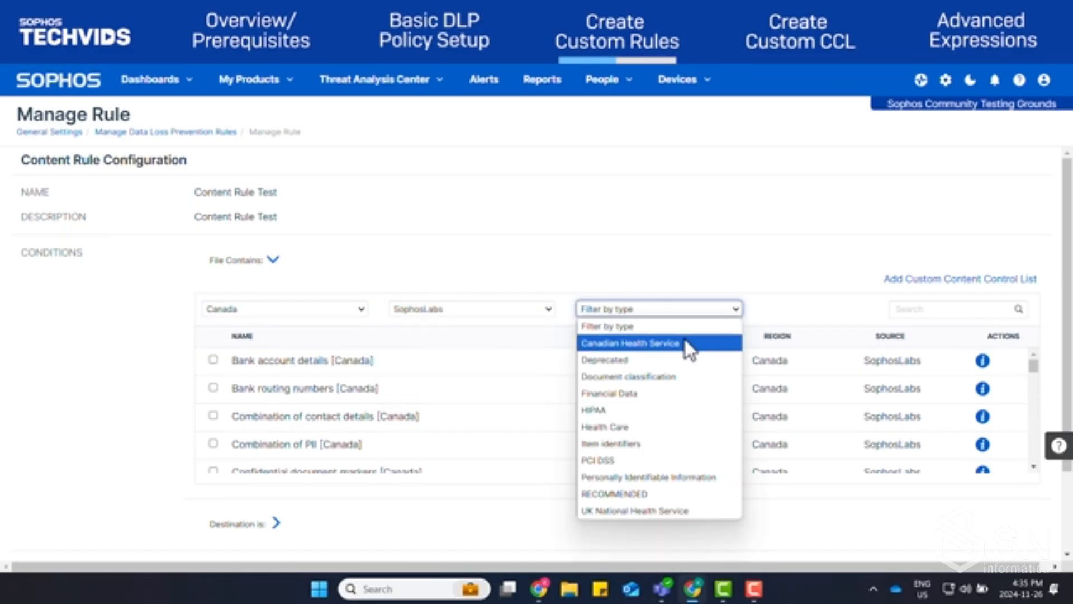
pyautogui.click(686, 427)
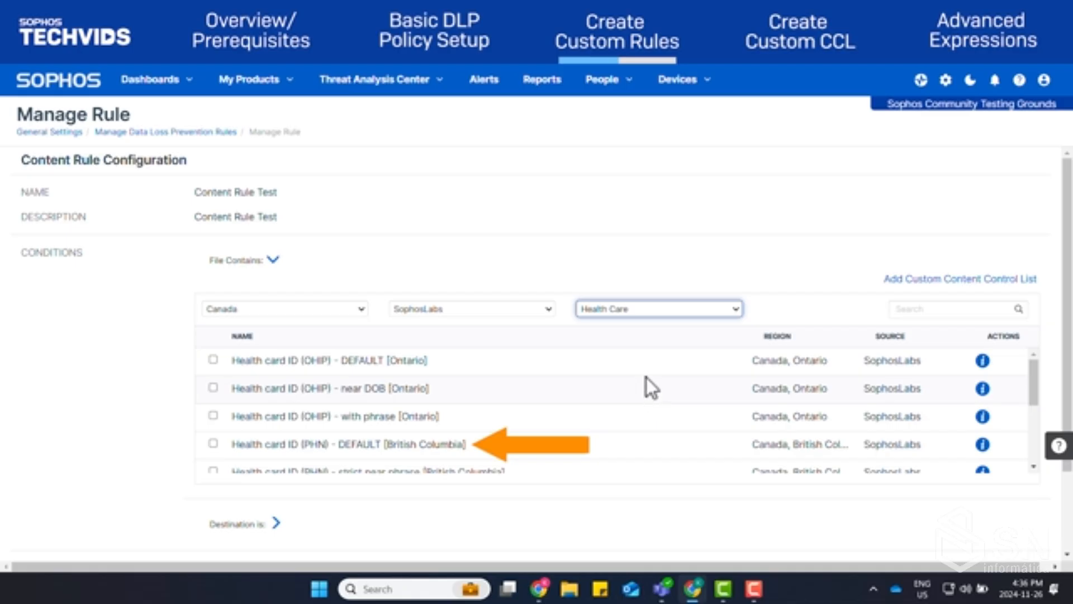
pyautogui.click(212, 444)
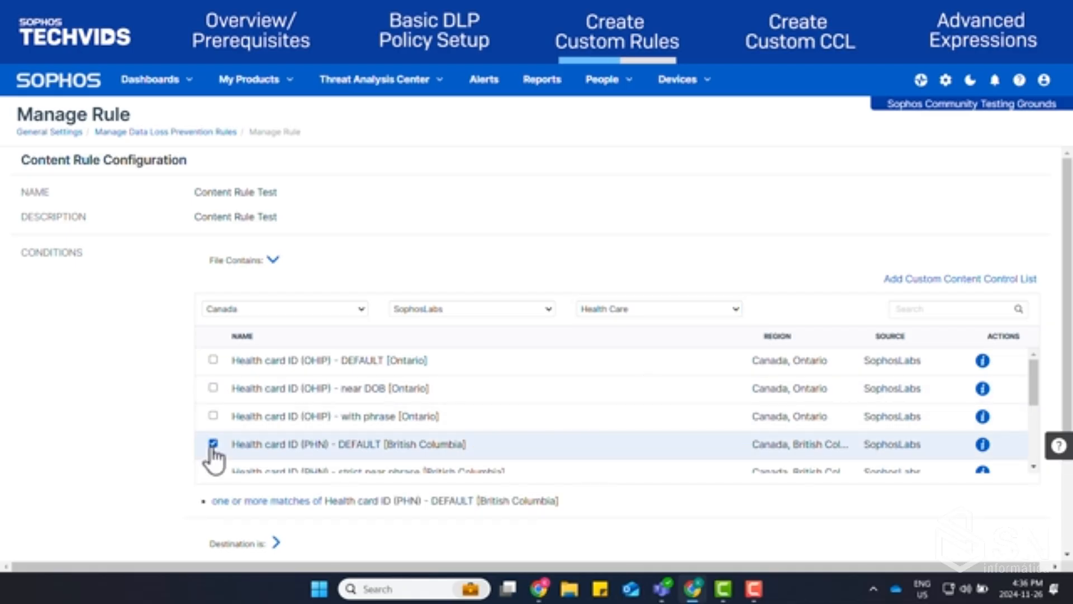
# Change the type filter to Financial Data and add Bank account details [Canada] to the file-contents condition
pyautogui.click(729, 308)
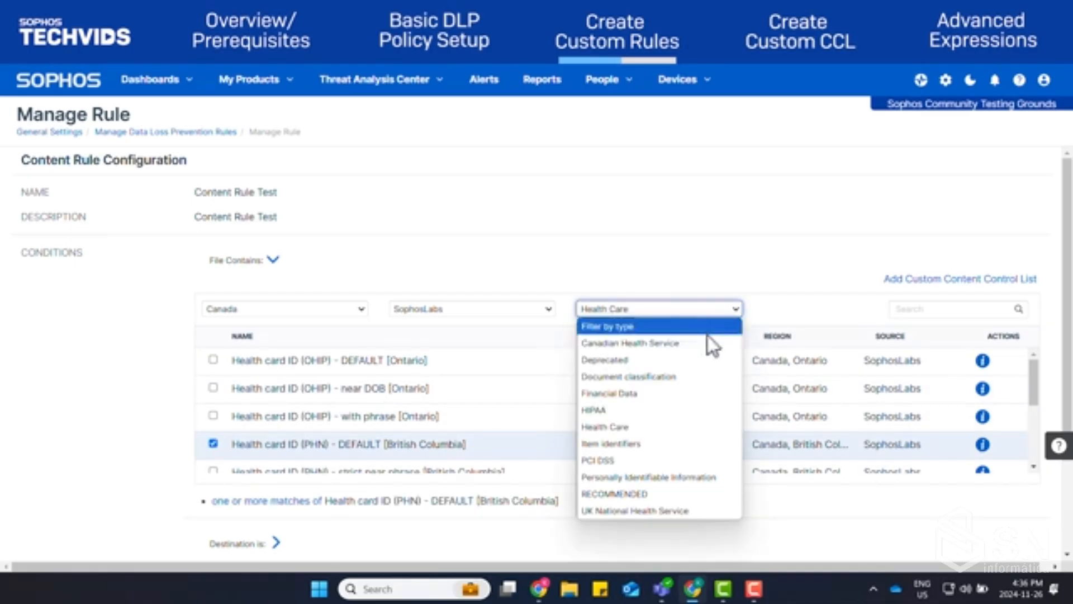
pyautogui.click(655, 395)
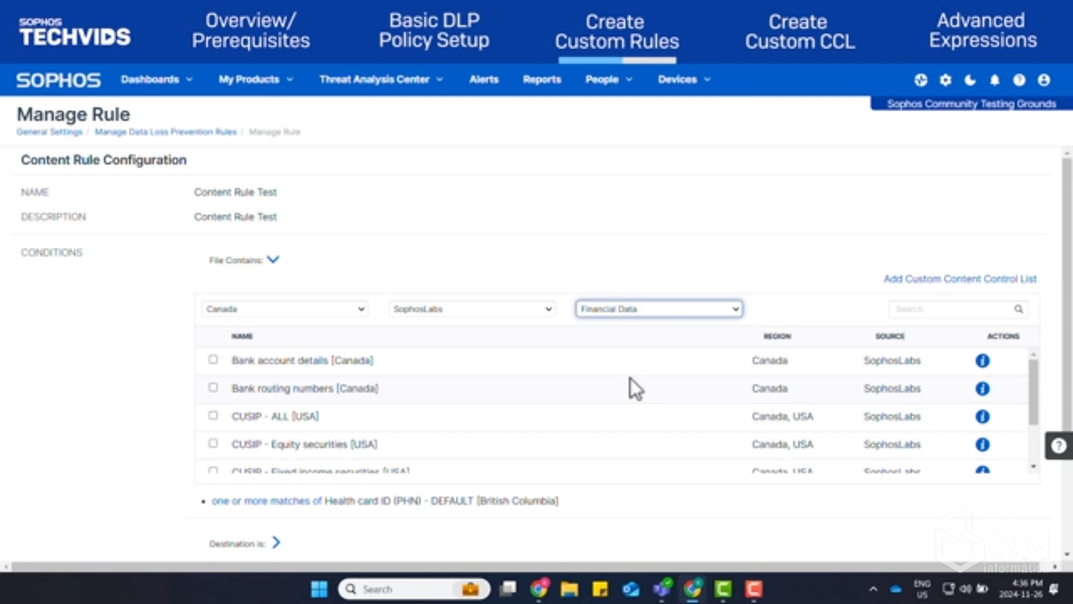
pyautogui.click(213, 359)
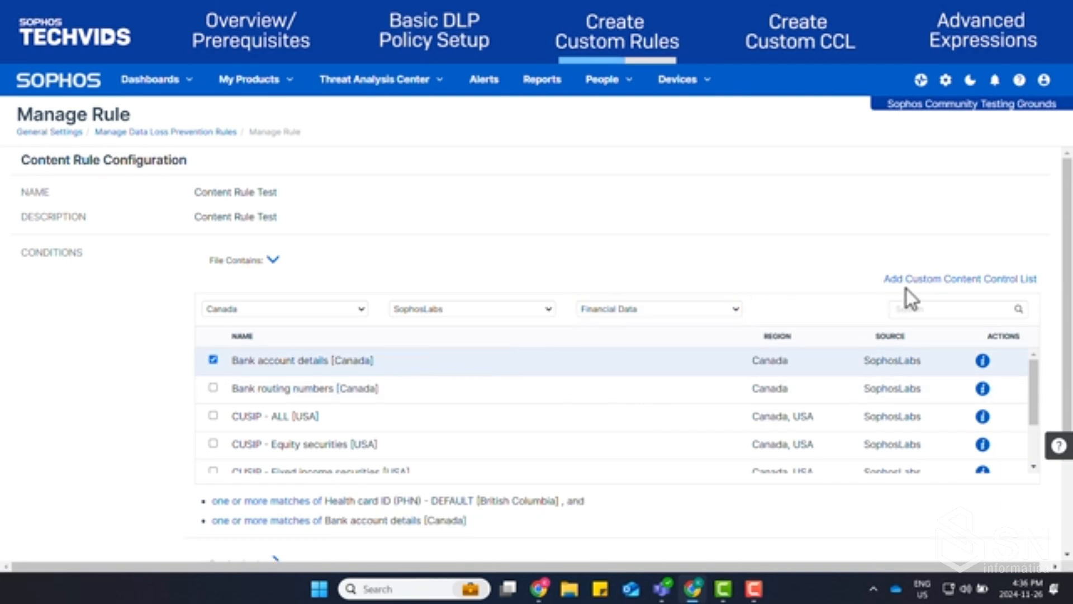
# Show the match-count settings for both the health card and bank account conditions
pyautogui.moveTo(984, 366)
pyautogui.scroll(-2, 1065, 268)
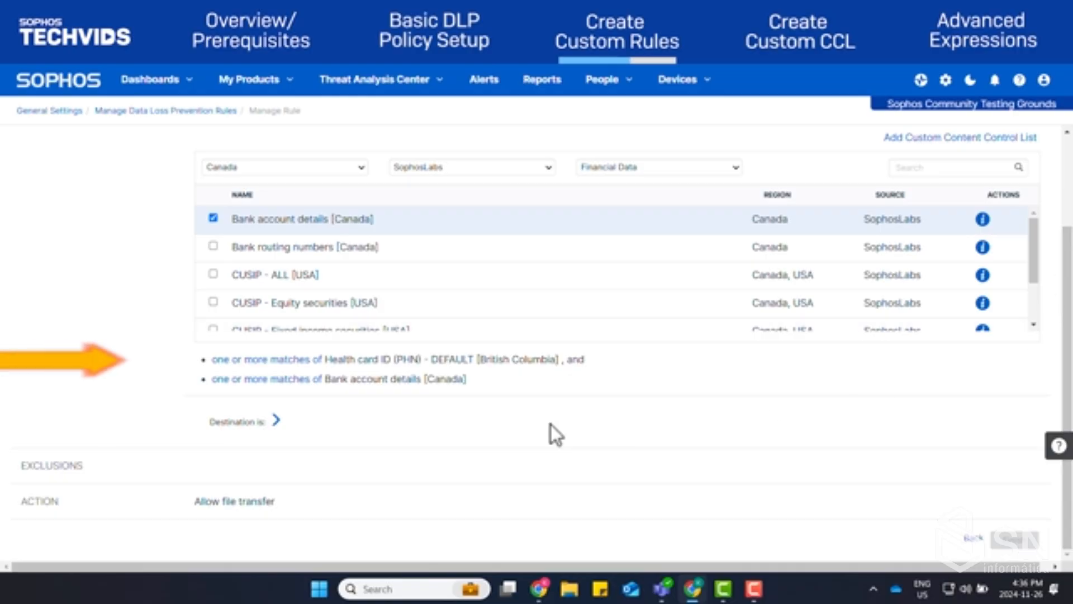
pyautogui.click(297, 361)
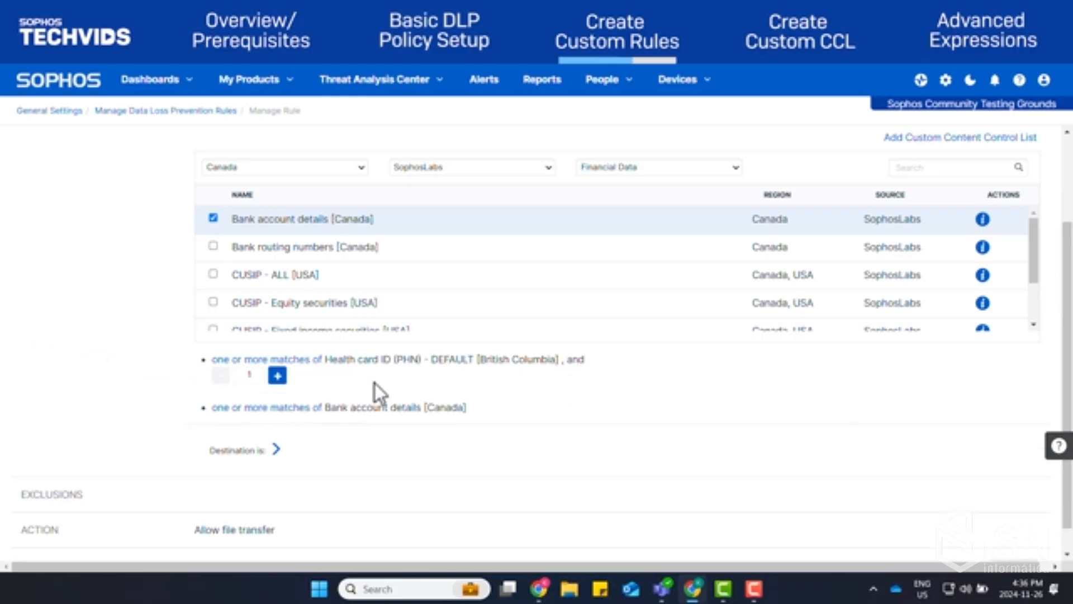
pyautogui.click(307, 409)
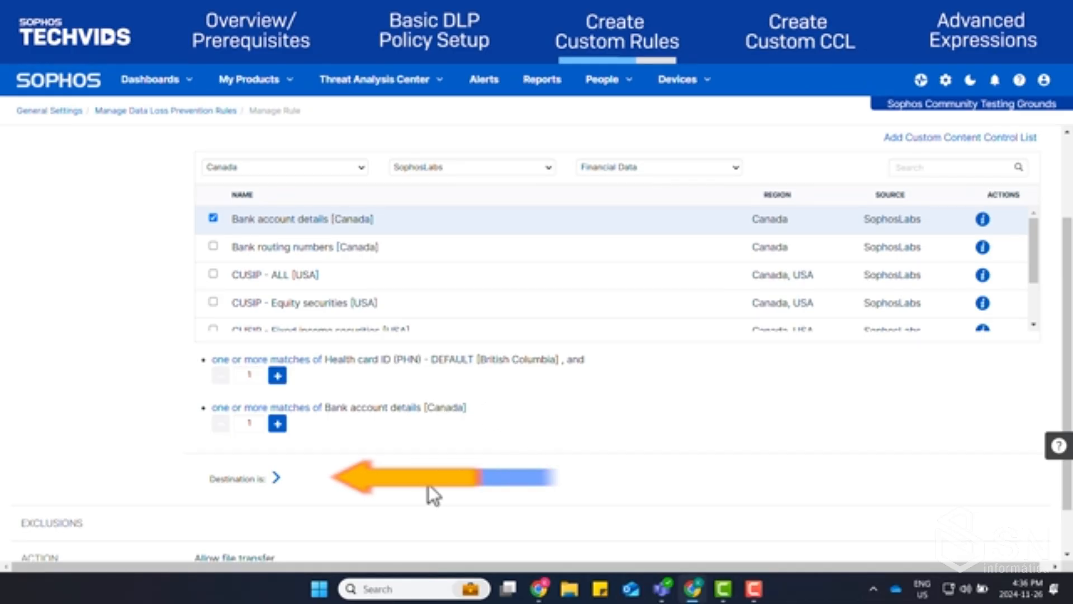
# Set the rule's destinations to Email client and Internet browser, and finish the content rule
pyautogui.click(276, 477)
pyautogui.scroll(-1, 677, 424)
pyautogui.scroll(-3, 678, 434)
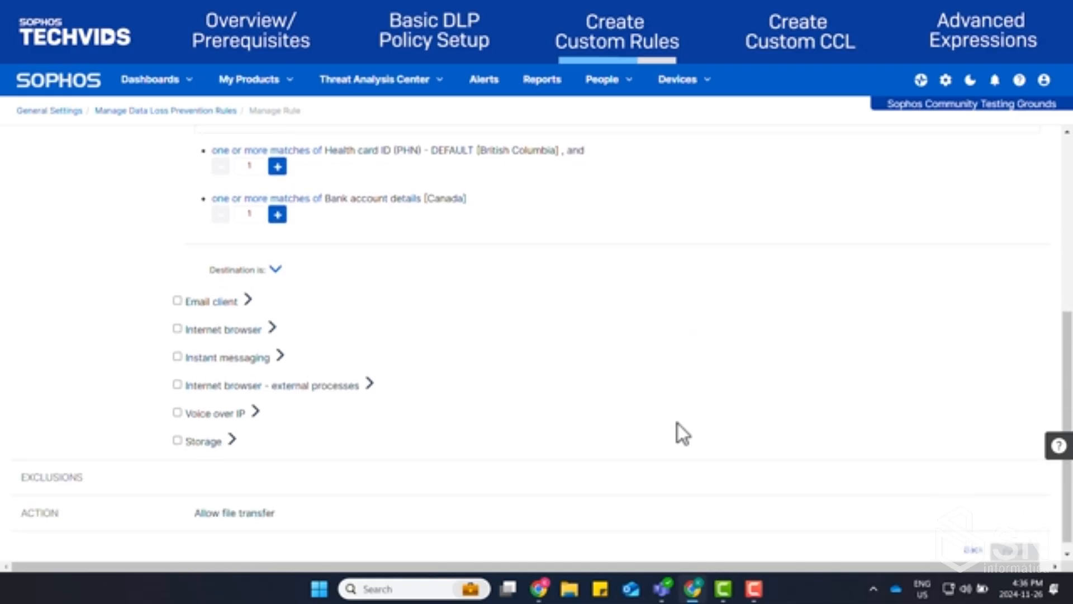
pyautogui.click(176, 300)
pyautogui.click(177, 352)
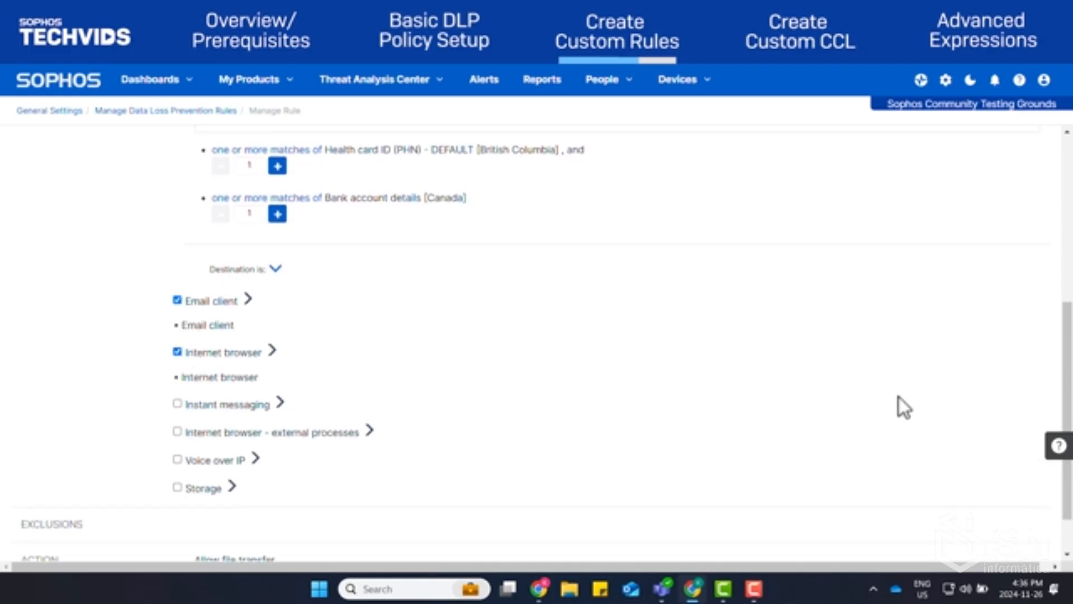
pyautogui.scroll(-1, 898, 397)
pyautogui.click(1014, 540)
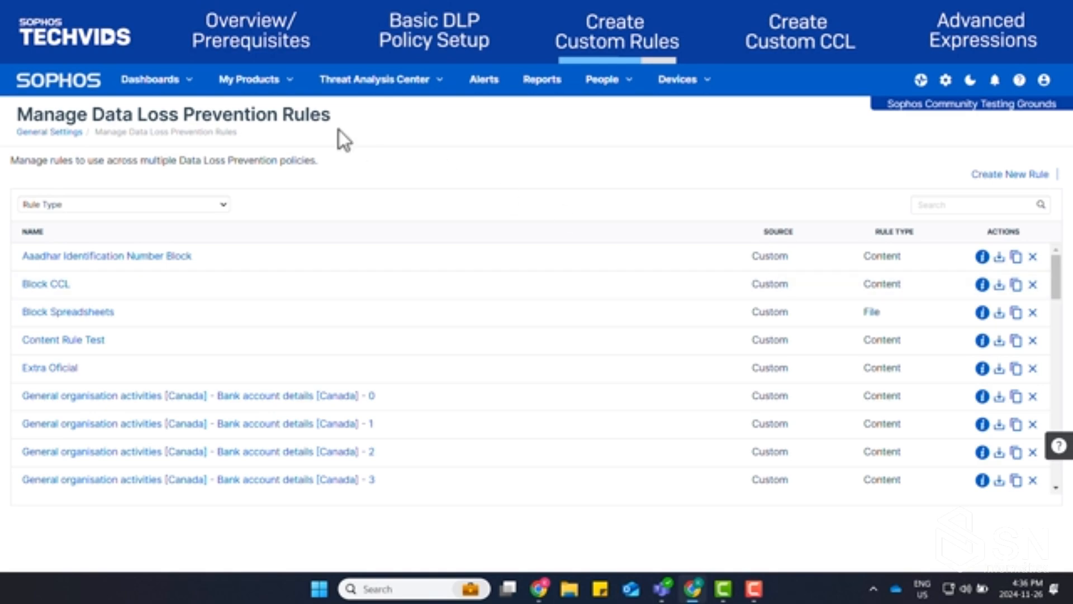
# Open the settings of the New DLP Test policy among the endpoint Data Loss Prevention policies
pyautogui.click(271, 84)
pyautogui.moveTo(312, 138)
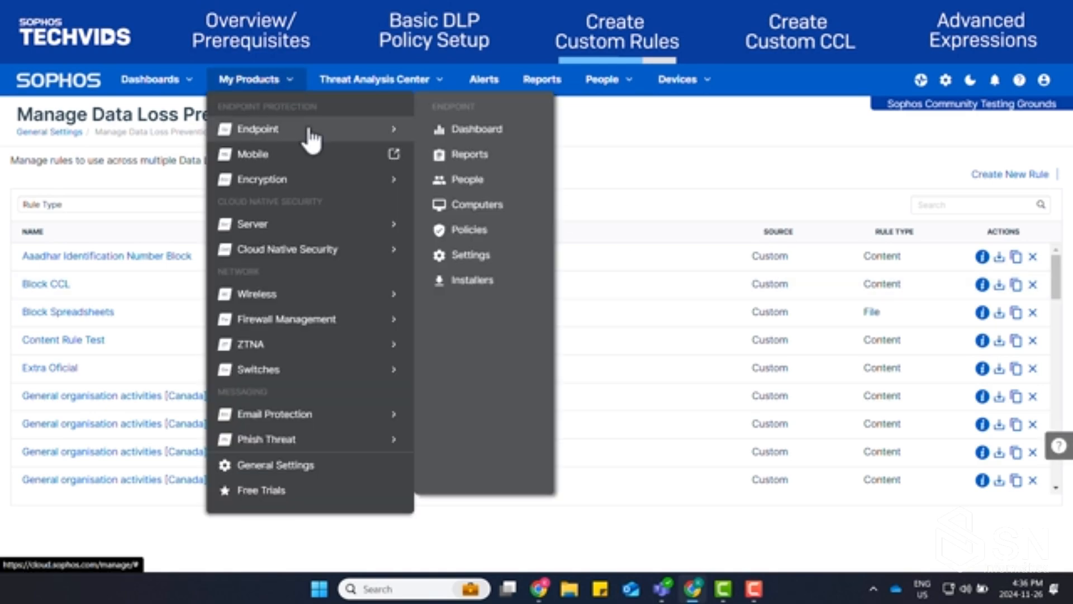
pyautogui.click(495, 232)
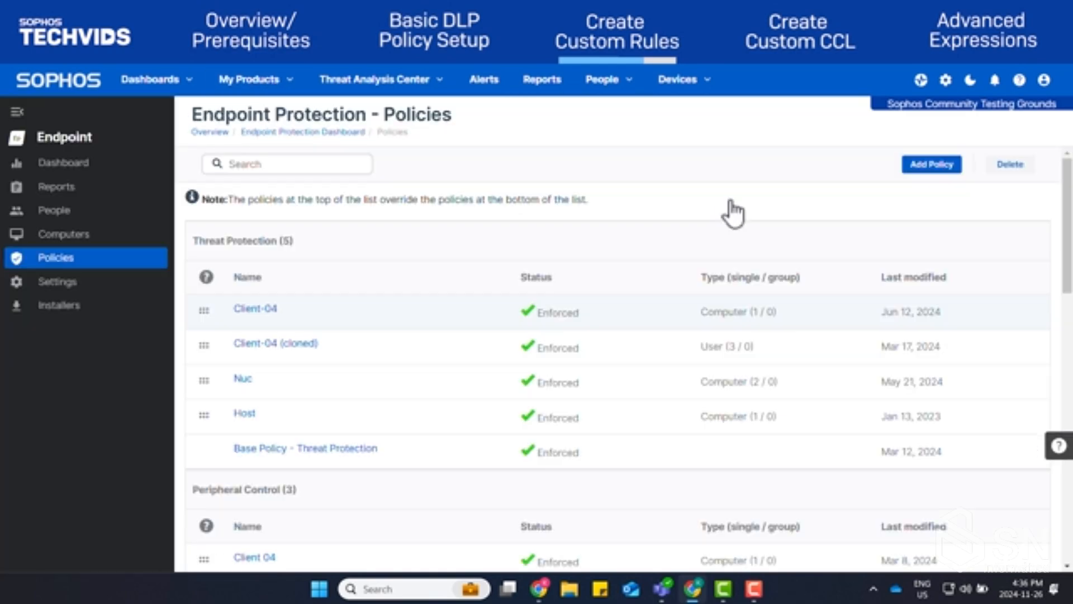
pyautogui.scroll(-10, 732, 212)
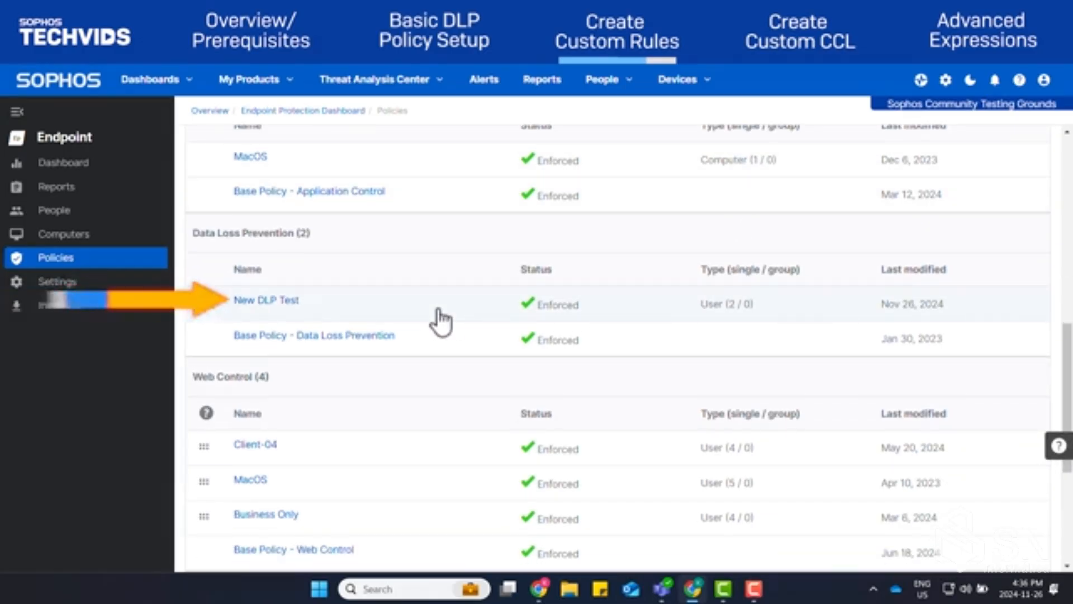
pyautogui.click(271, 301)
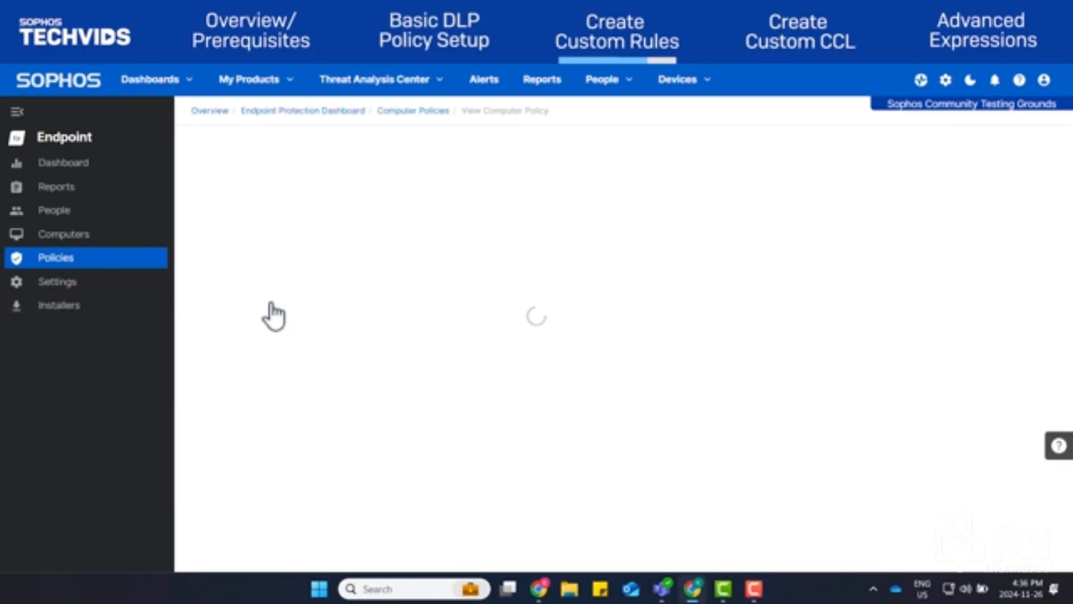
pyautogui.click(434, 236)
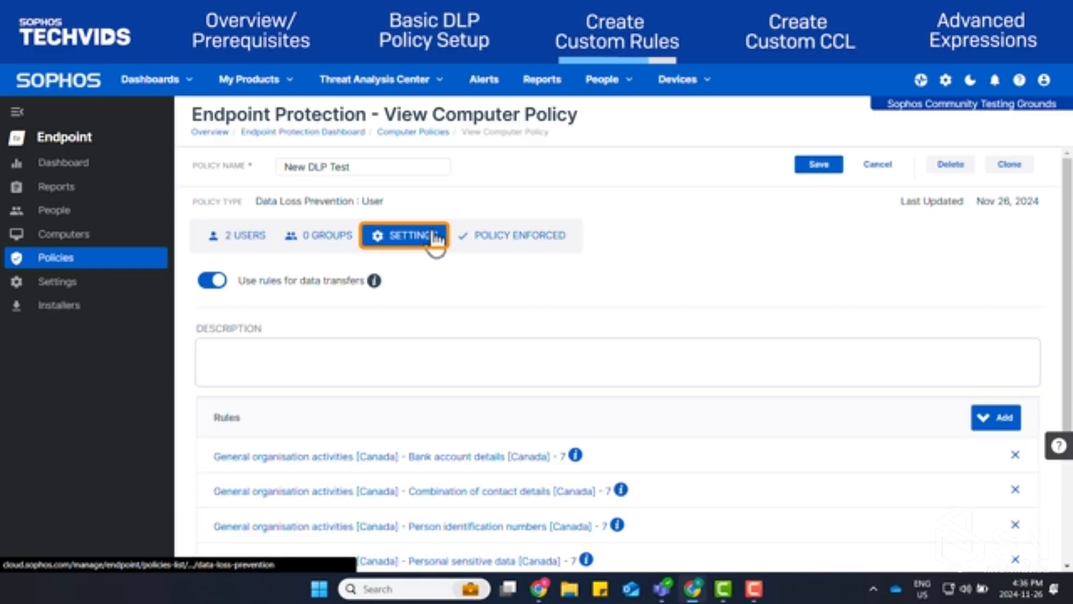
# Add the existing Content Rule Test rule to the policy's rules
pyautogui.click(995, 423)
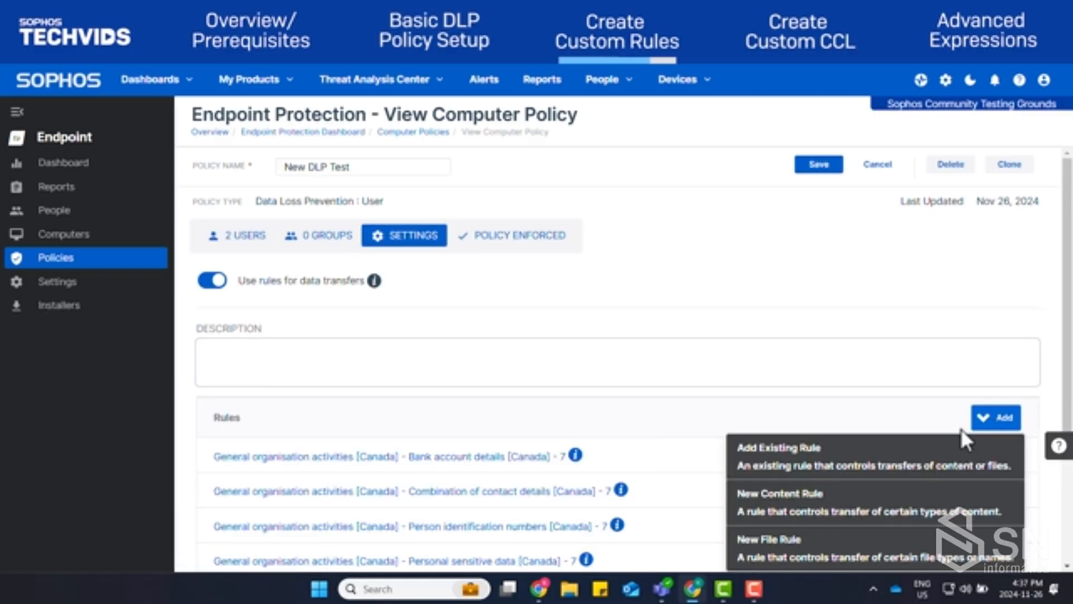
pyautogui.click(849, 453)
pyautogui.scroll(-3, 894, 280)
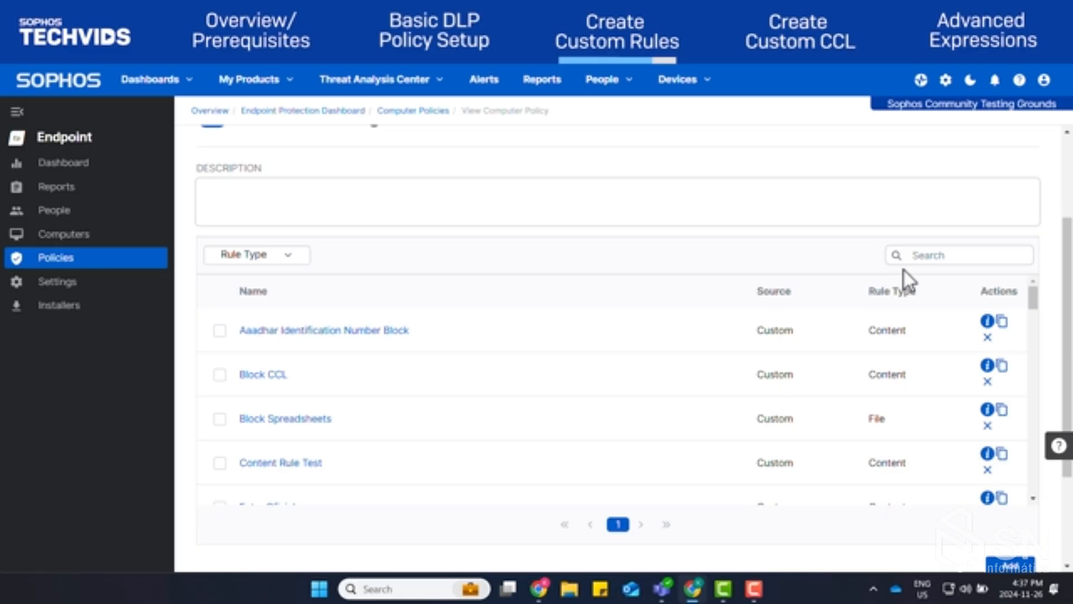
pyautogui.click(220, 463)
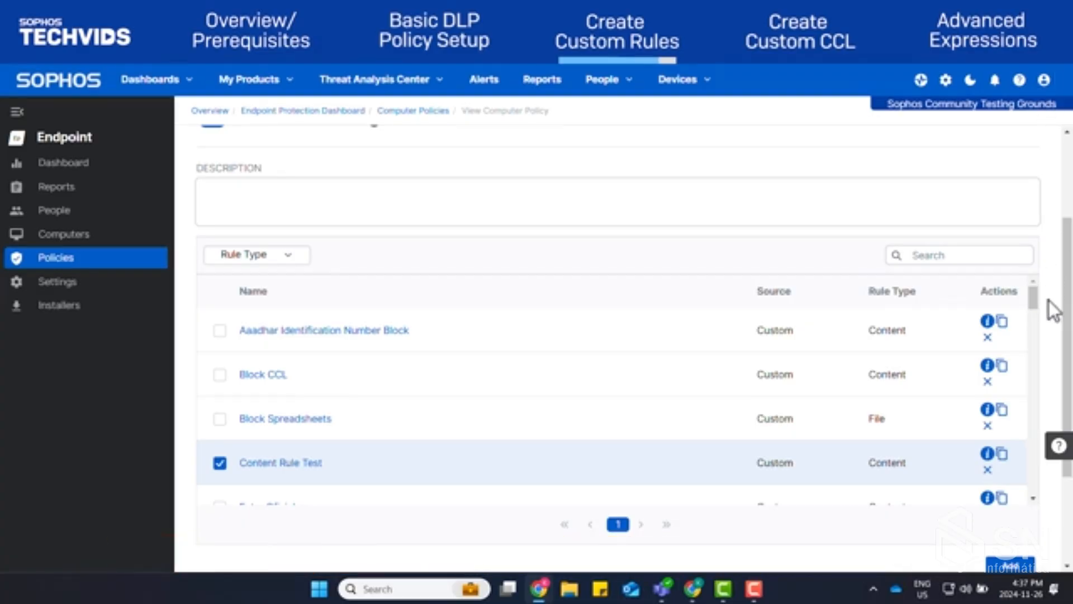
pyautogui.scroll(-2, 1053, 311)
pyautogui.click(1009, 423)
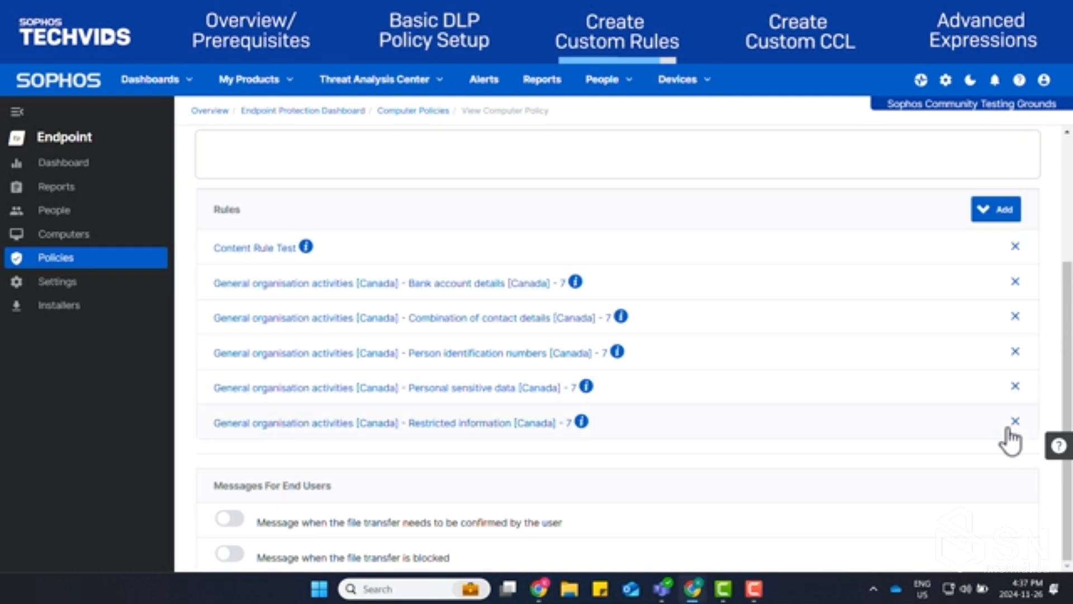
# Open Content Rule Test for editing from the policy, continue to its configuration and expand the file-contents condition
pyautogui.click(260, 252)
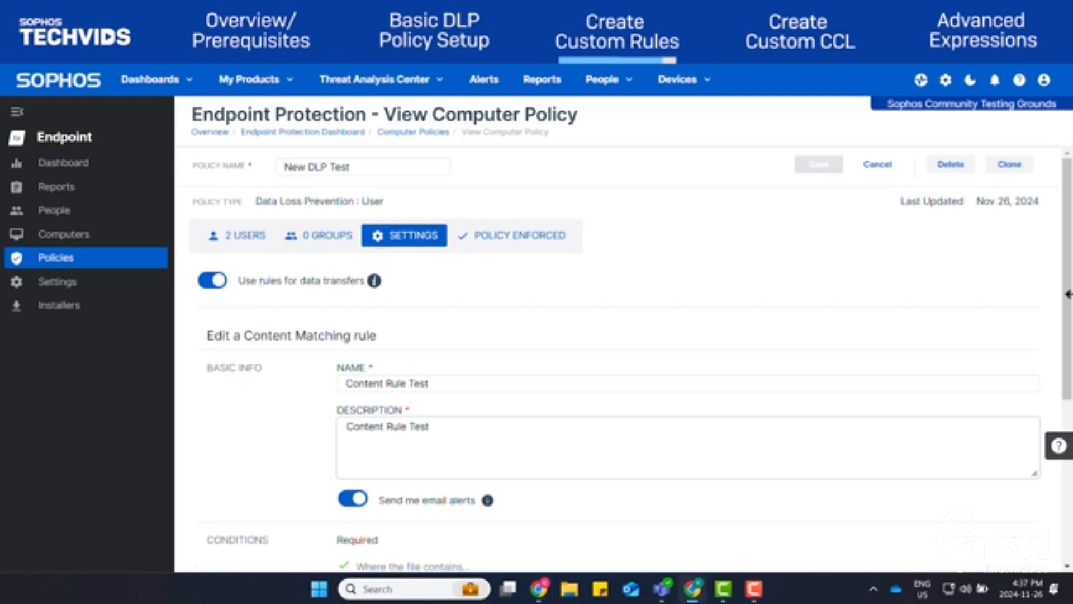
pyautogui.scroll(-2, 1050, 323)
pyautogui.scroll(-3, 1051, 323)
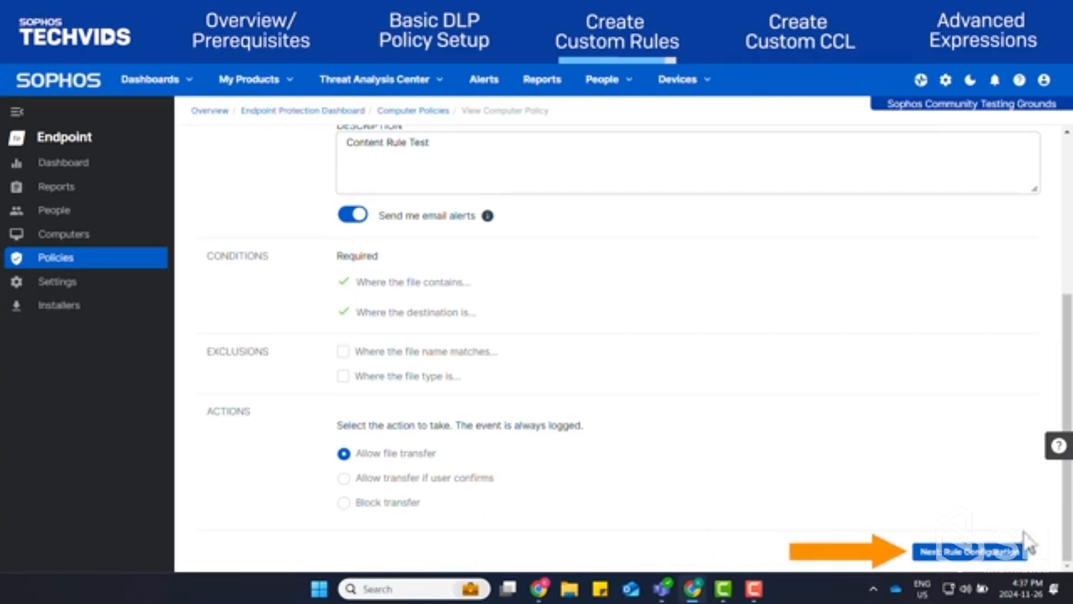
pyautogui.click(1005, 552)
pyautogui.click(1022, 269)
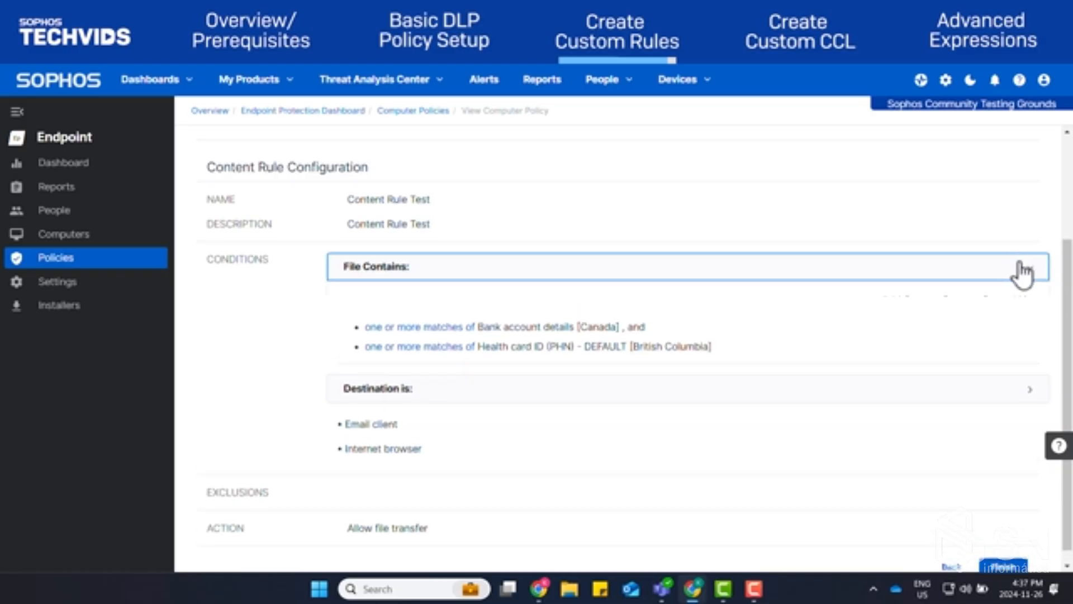
# Review the file-contents condition, collapse it, finish the Content Rule Test configuration and save the policy
pyautogui.scroll(-1, 1053, 319)
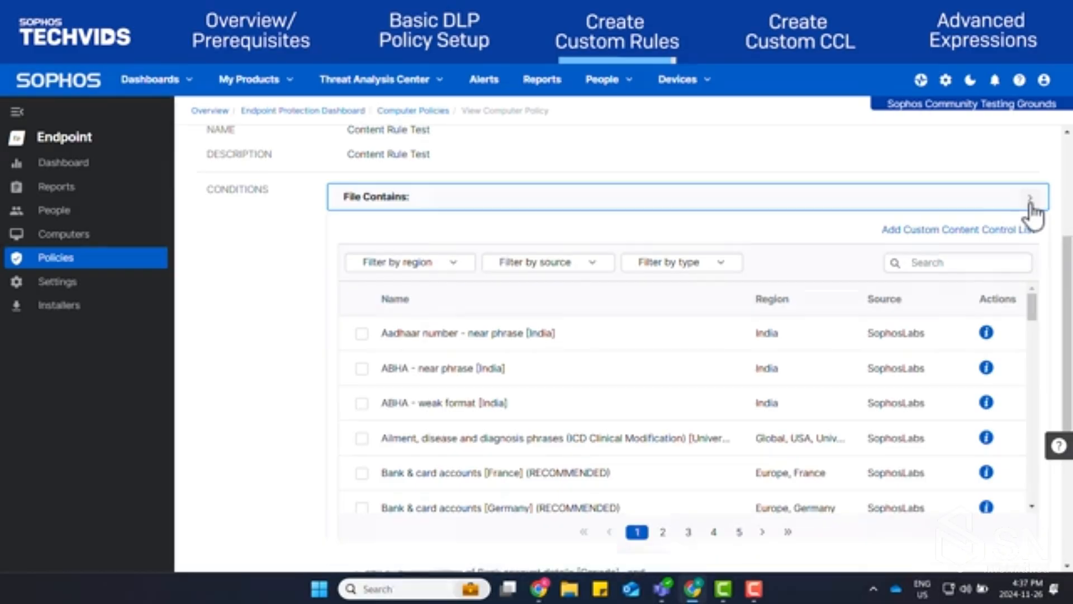
pyautogui.click(1031, 206)
pyautogui.click(1006, 553)
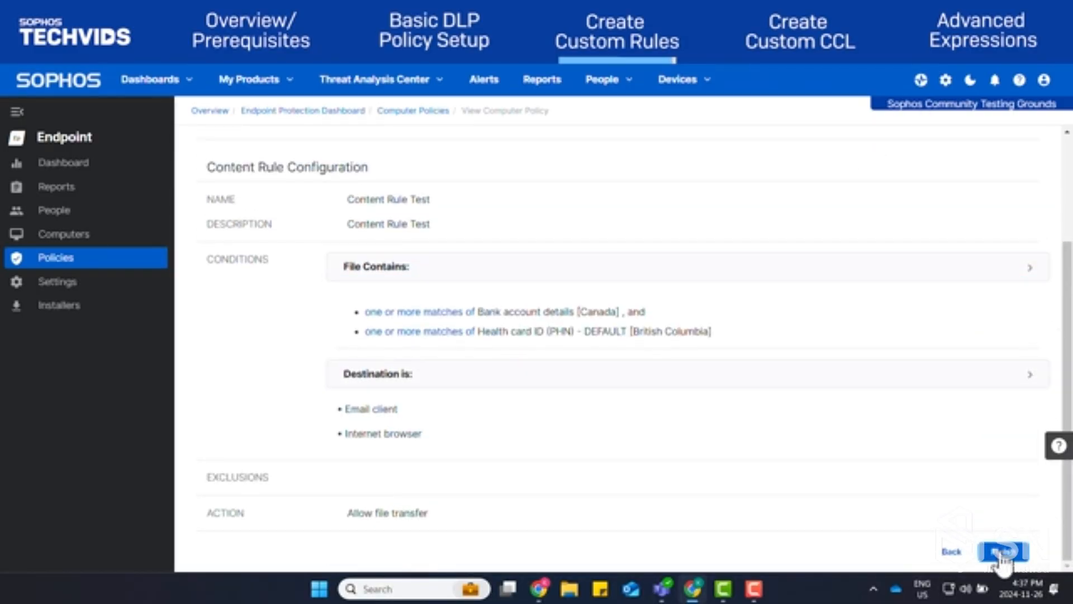
pyautogui.click(838, 170)
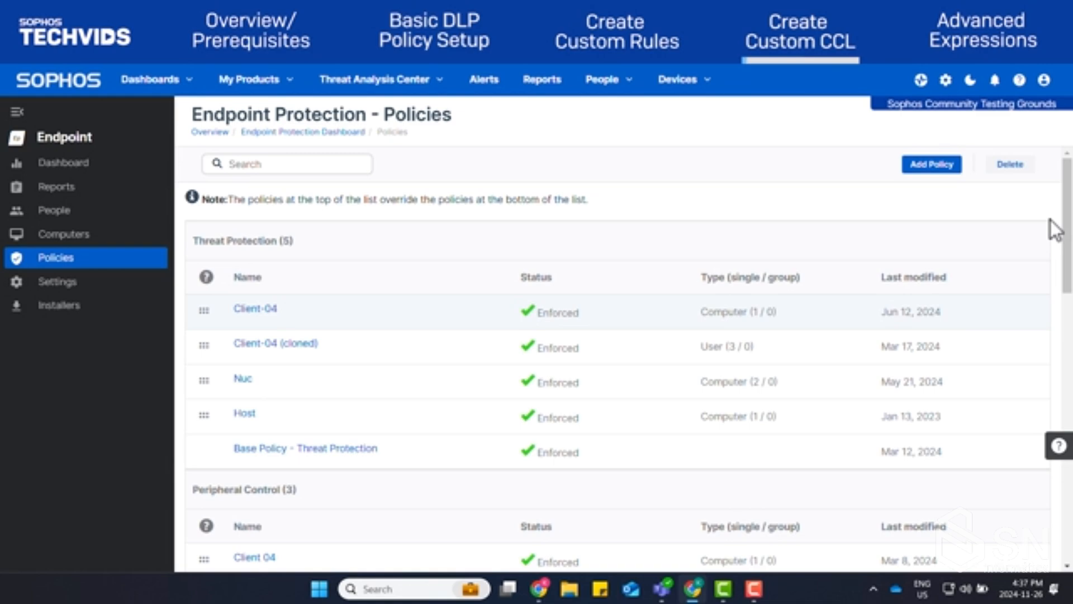
# Open the Data Loss Prevention Content Control Lists from the general settings
pyautogui.click(290, 90)
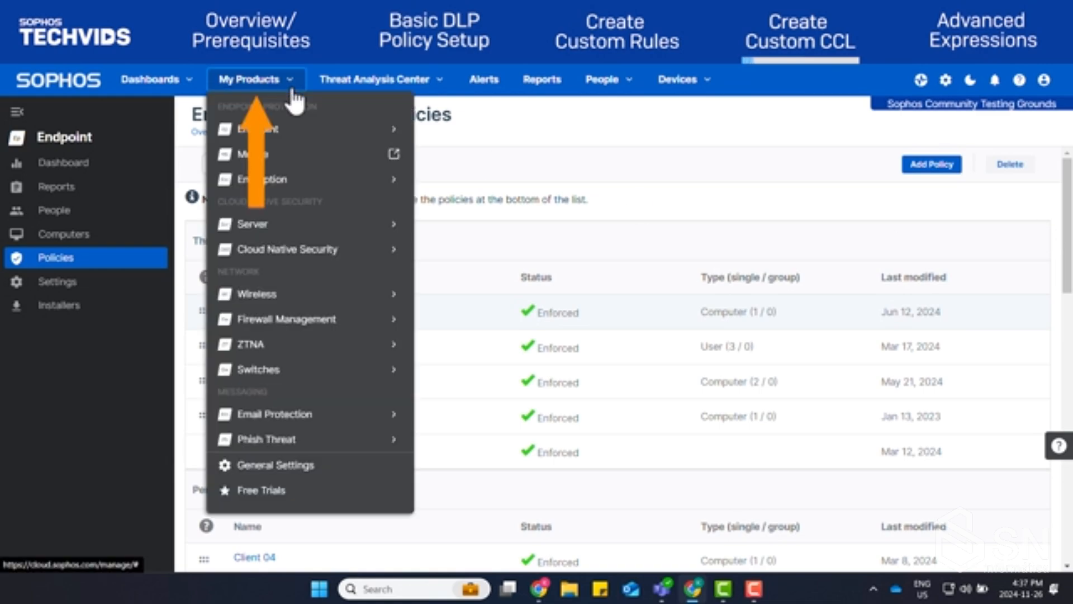
pyautogui.click(280, 466)
pyautogui.scroll(-10, 1012, 374)
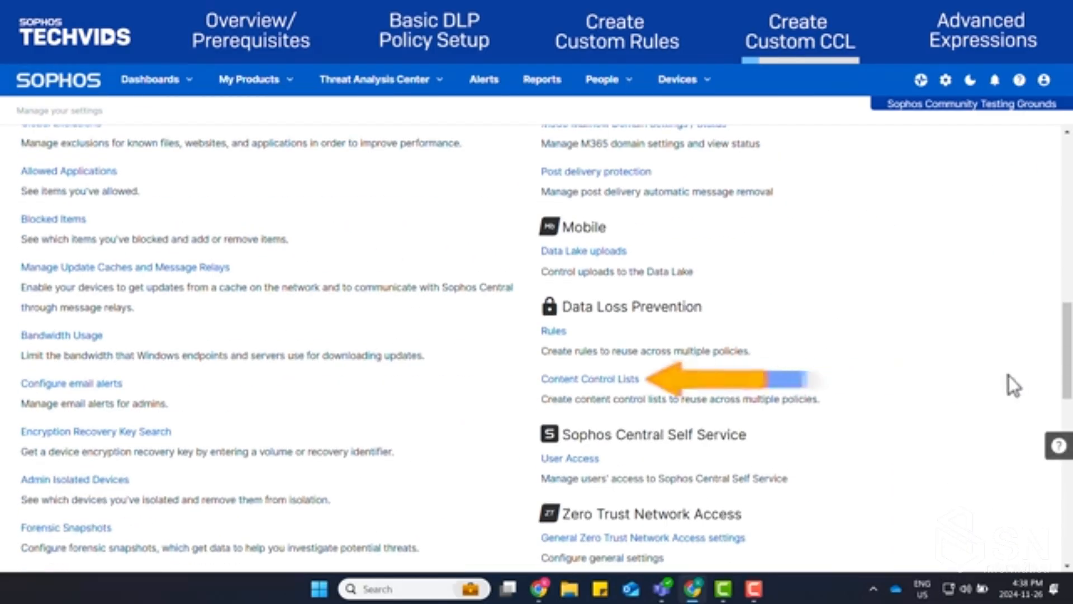
pyautogui.click(595, 380)
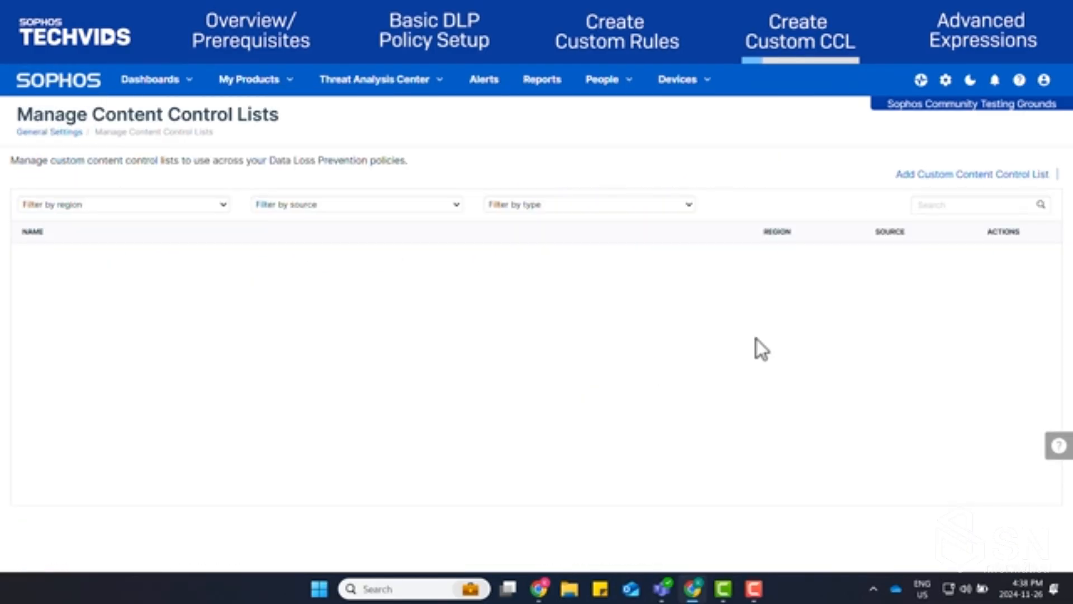
# Start a custom content control list with Custom CCL Test as both its name and description
pyautogui.click(966, 184)
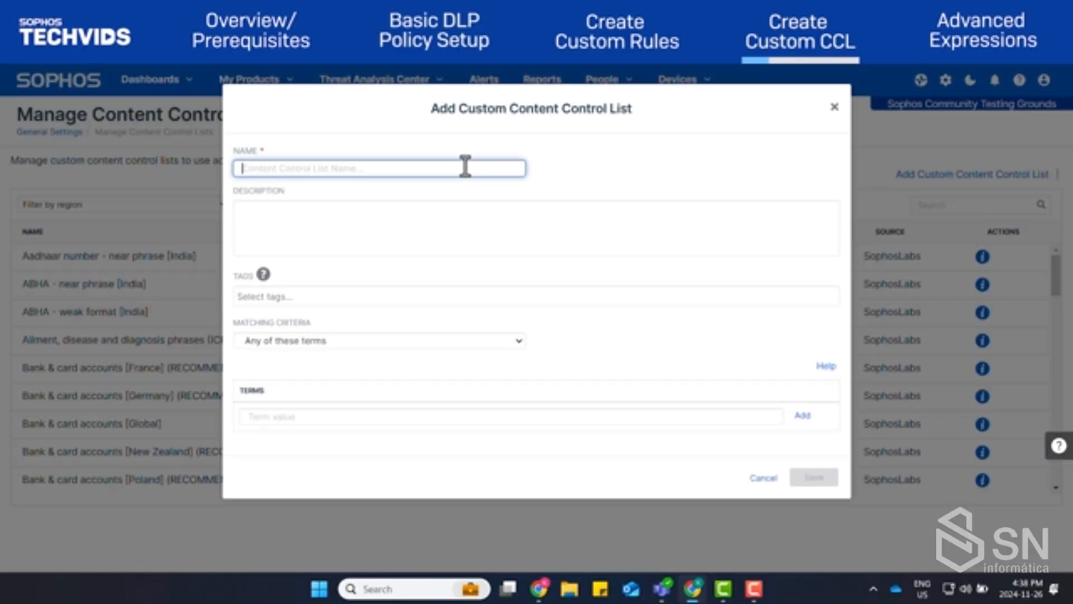
pyautogui.write('Custom CCL Test')
pyautogui.click(450, 226)
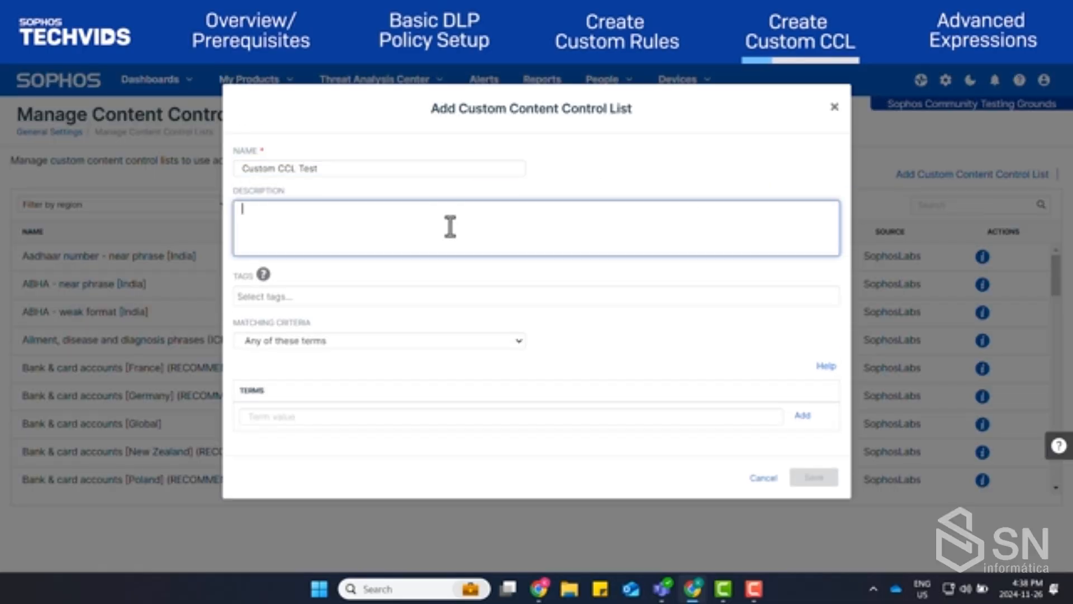
pyautogui.write('Custom CCL Test')
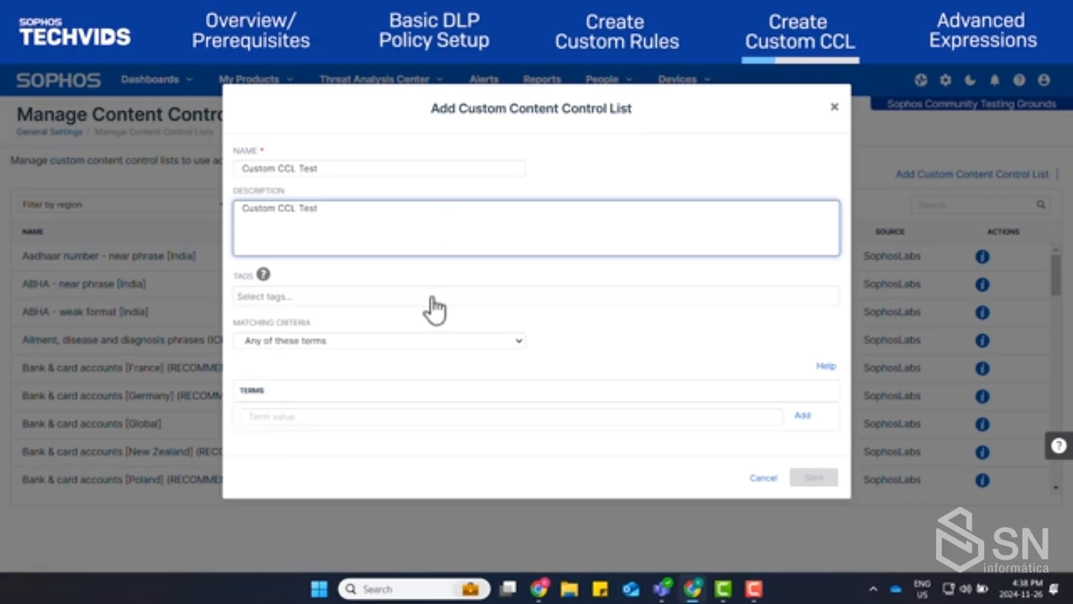
# Tag the content control list with Canadian Health Service, Health Care and Financial Data
pyautogui.click(434, 304)
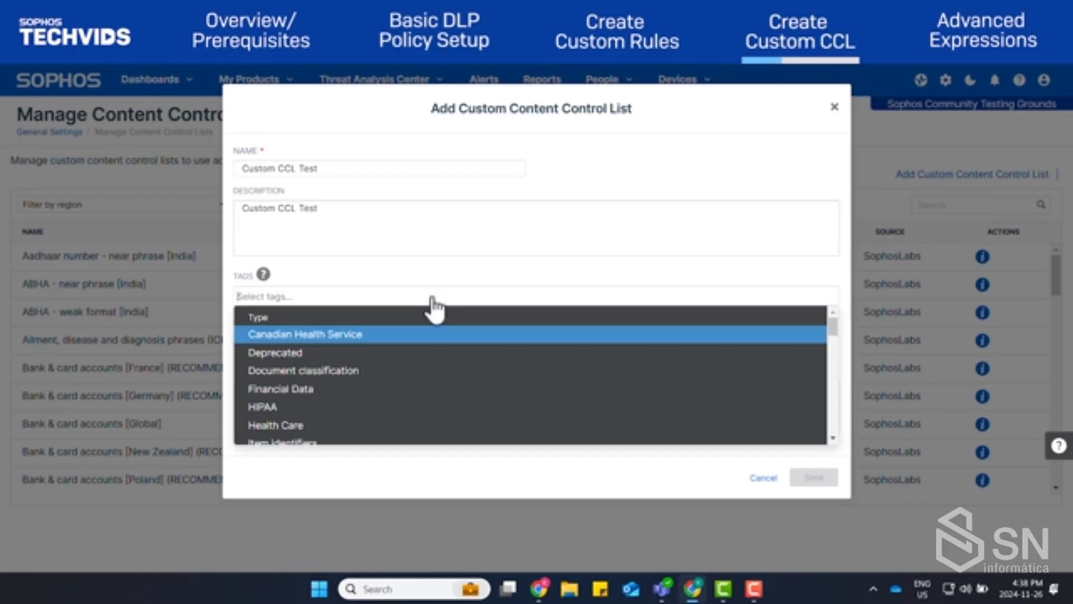
pyautogui.click(330, 334)
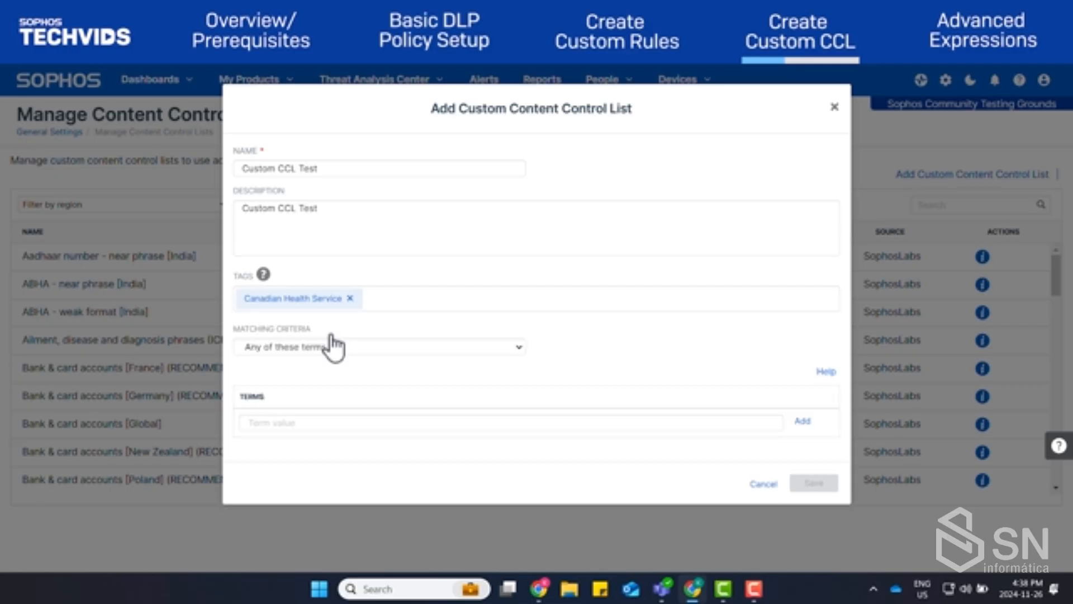
pyautogui.click(463, 312)
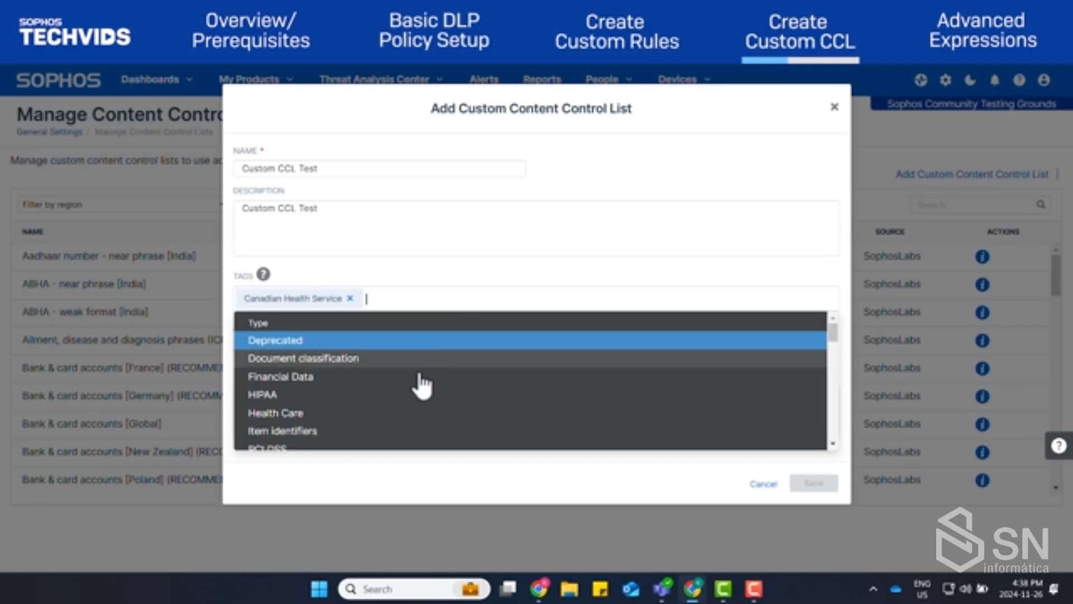
pyautogui.click(351, 413)
pyautogui.click(538, 313)
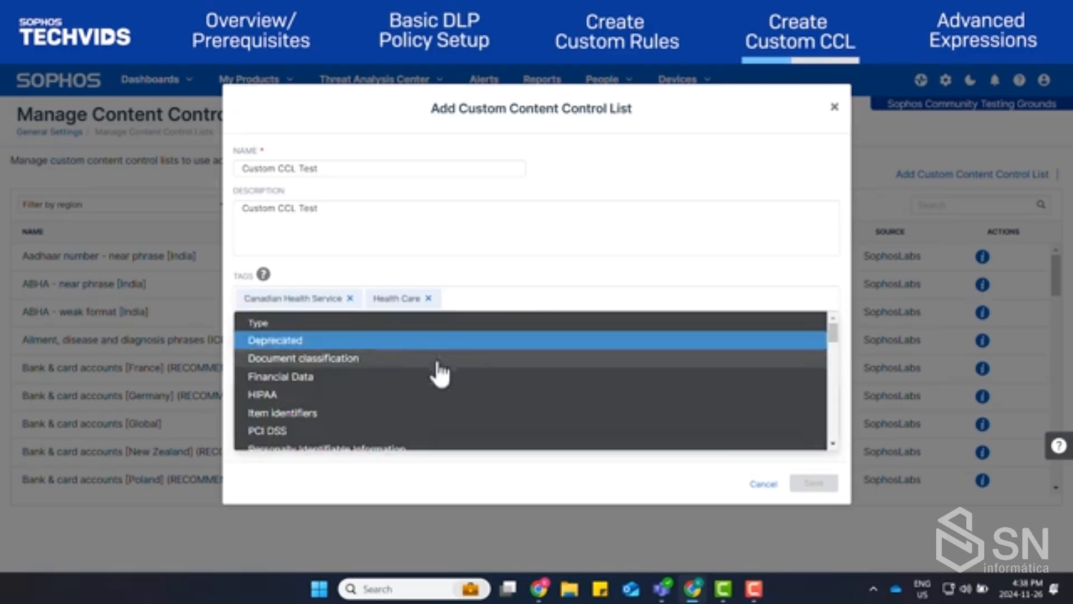
pyautogui.click(460, 372)
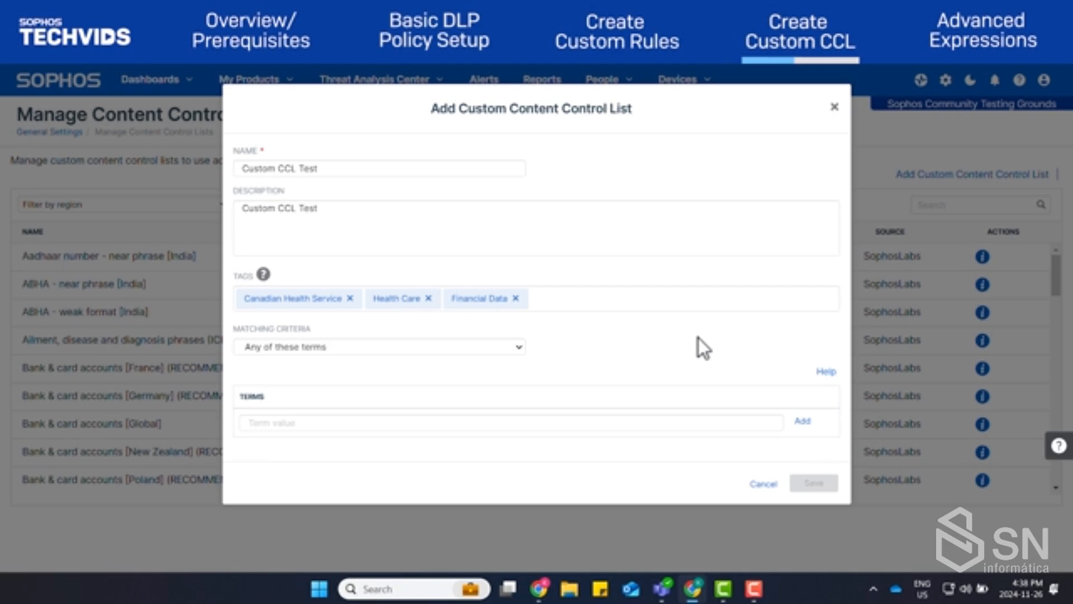
# Keep the matching criteria at Any of these terms, add the term "test" and save the content control list
pyautogui.click(465, 345)
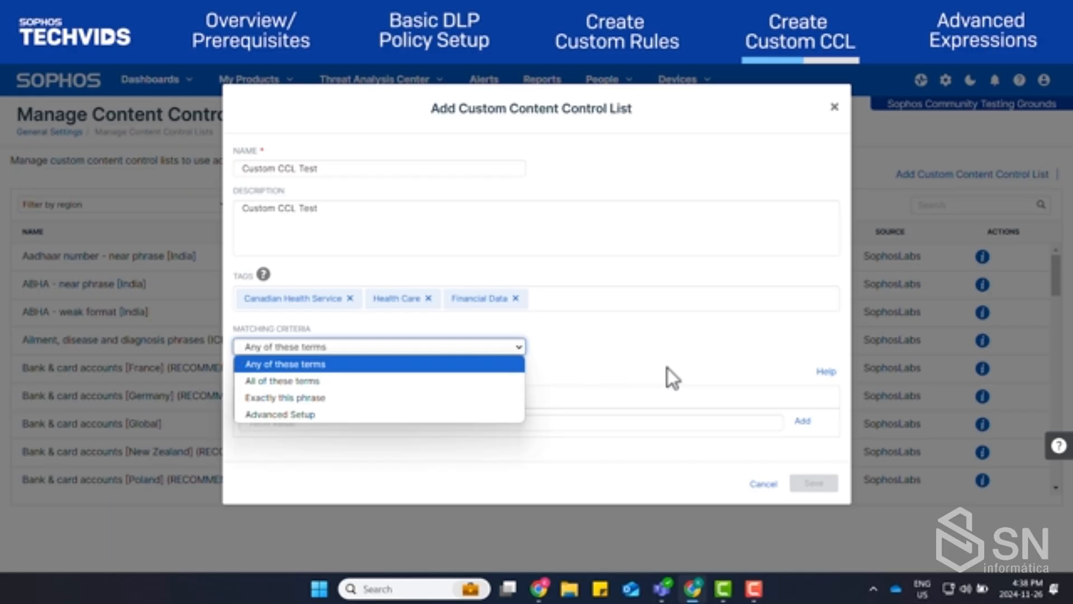
pyautogui.click(733, 366)
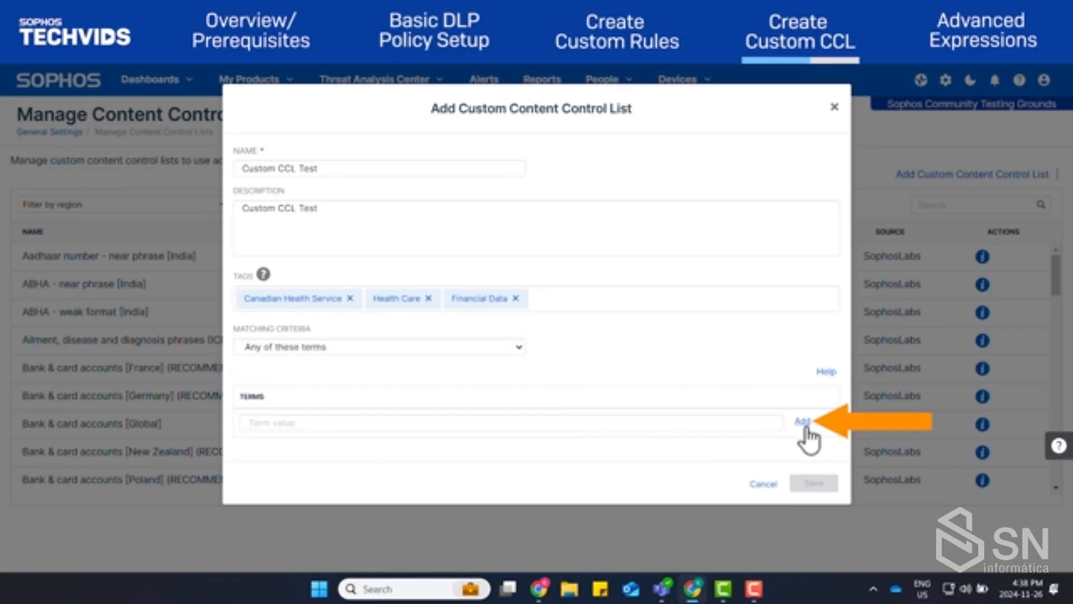
pyautogui.click(516, 348)
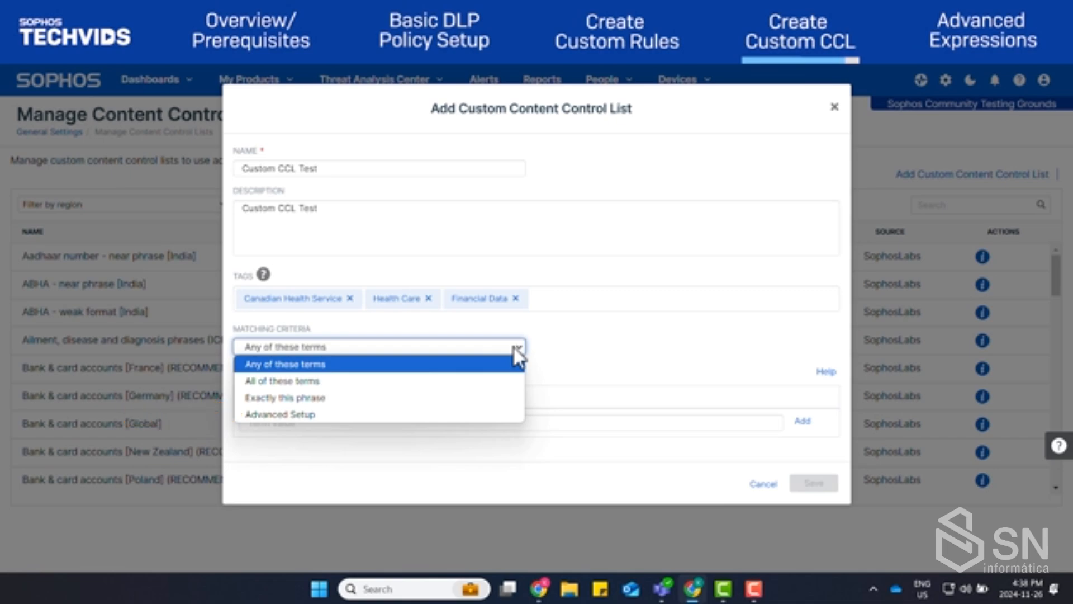
pyautogui.click(511, 366)
pyautogui.click(496, 423)
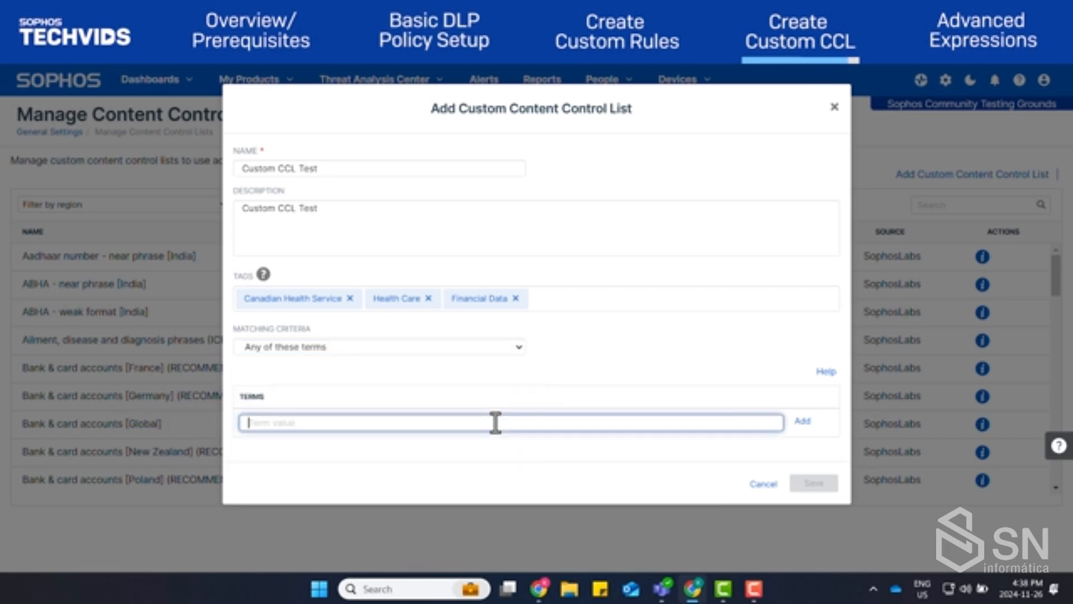
pyautogui.write('test')
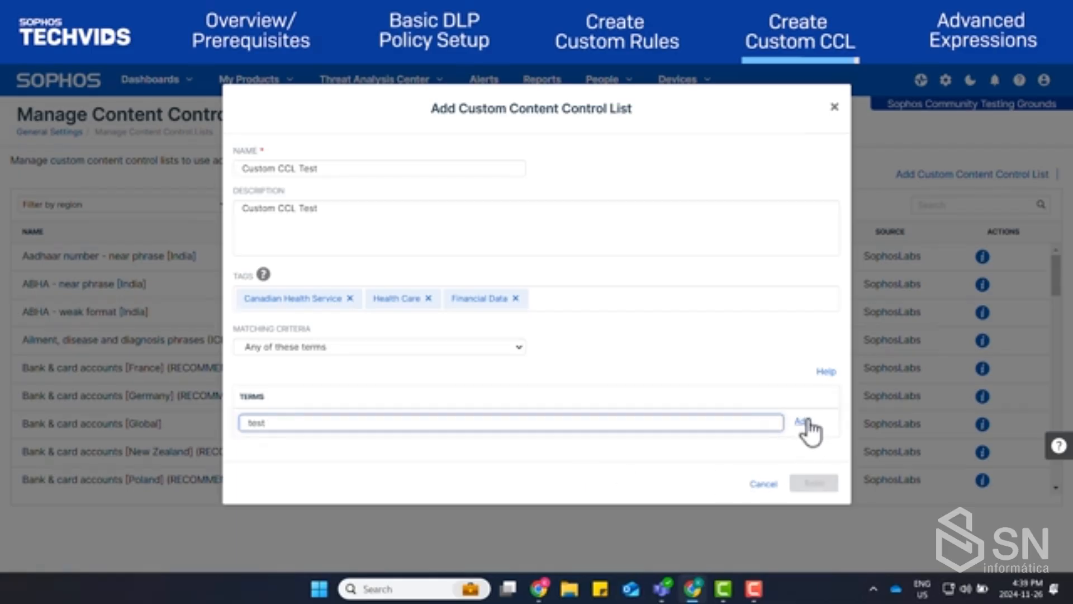
pyautogui.click(806, 422)
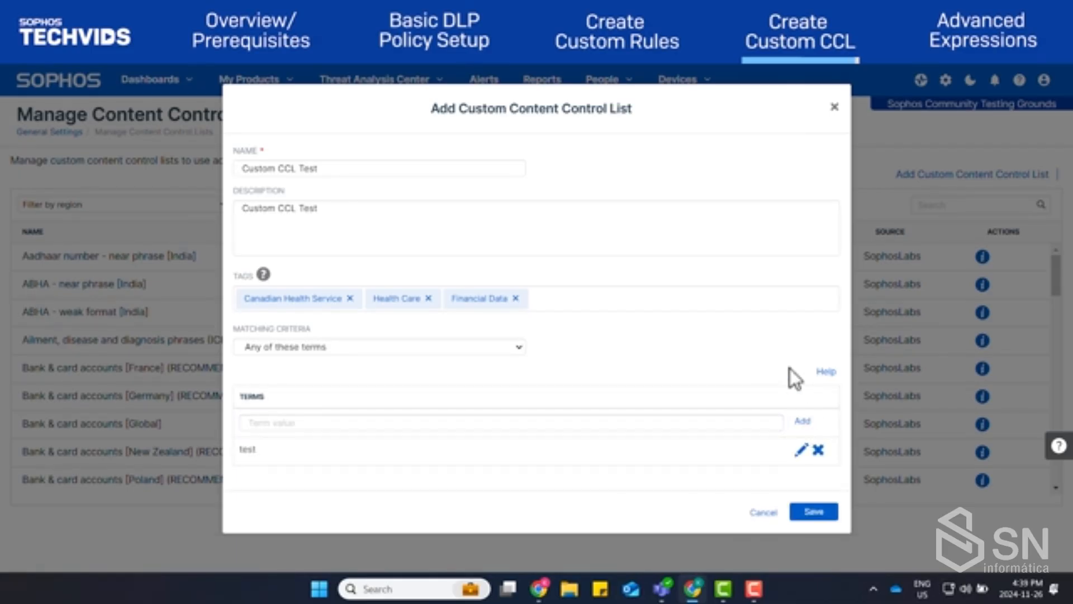
pyautogui.click(814, 513)
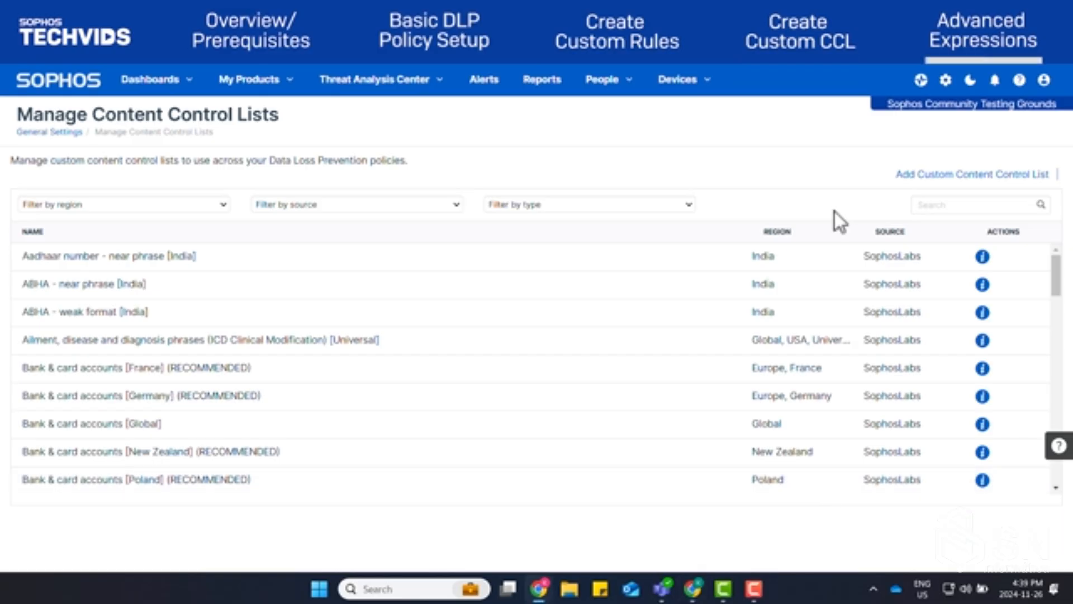
# Search the content control lists for "Custom" and open Custom CCL Test for editing
pyautogui.click(949, 205)
pyautogui.write('Custom')
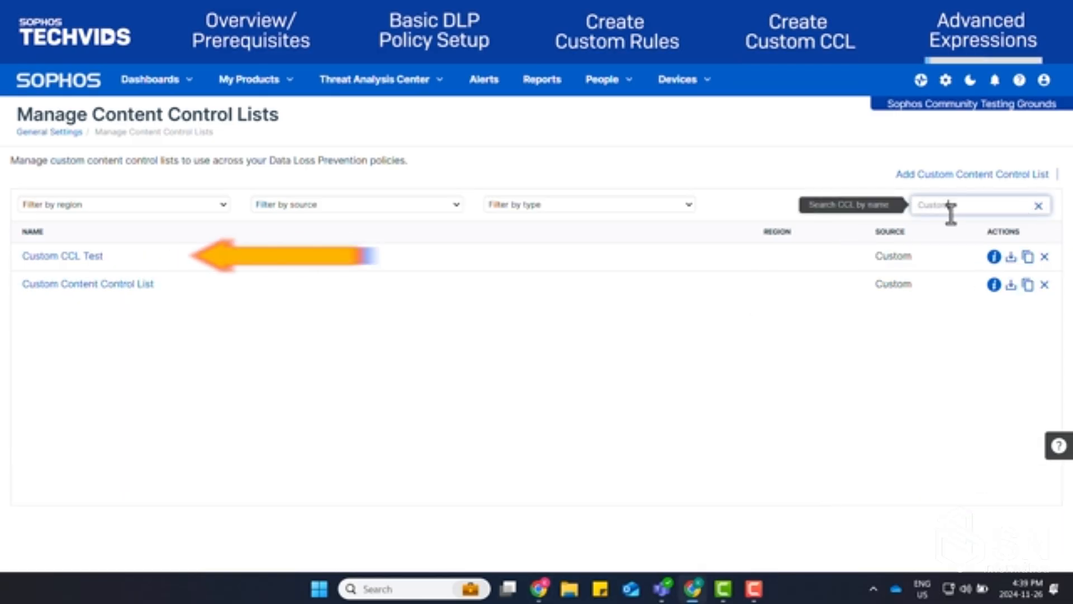
pyautogui.click(75, 256)
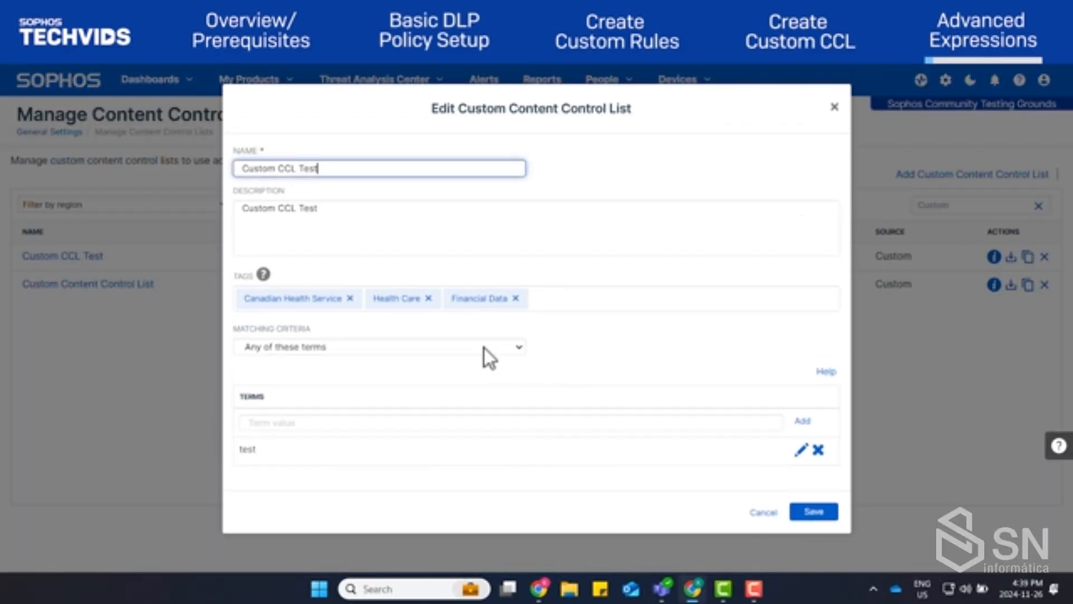
# Switch the list's matching criteria to Advanced Setup and set the trigger score to 3
pyautogui.click(484, 348)
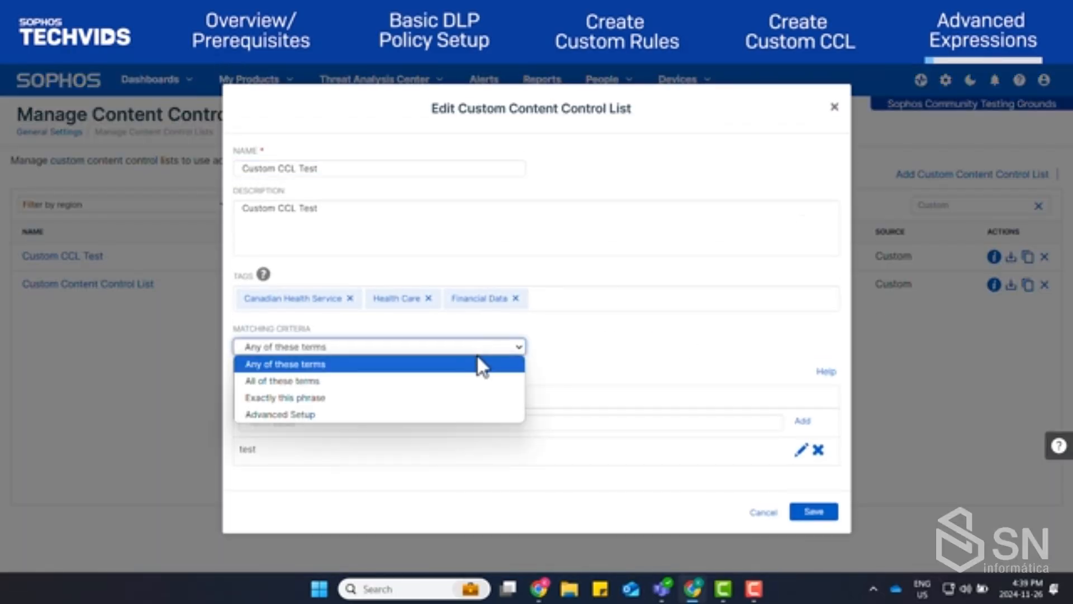
pyautogui.click(371, 414)
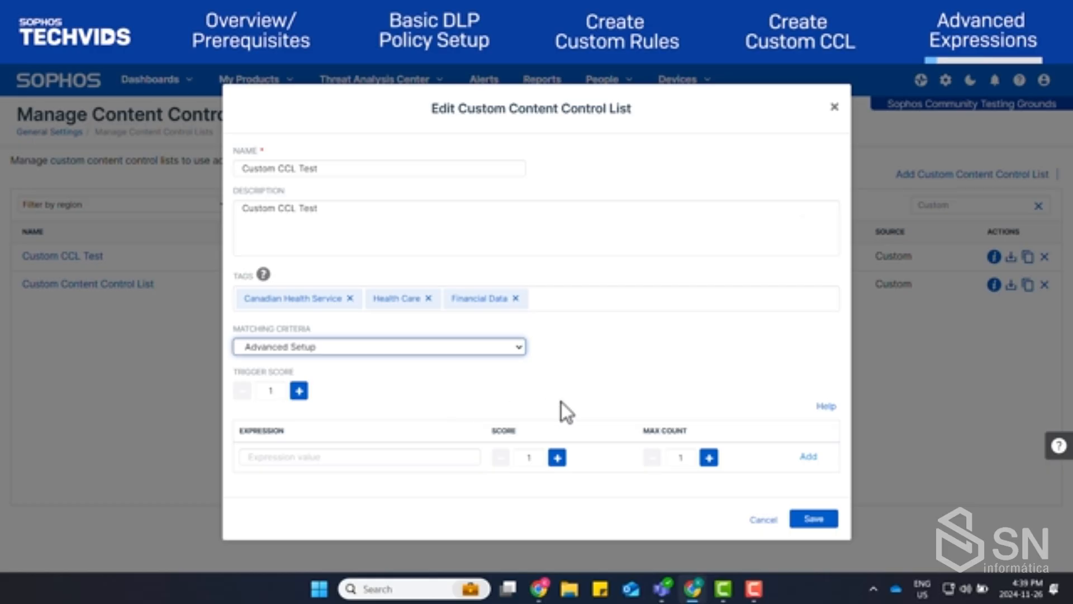
pyautogui.click(299, 391)
pyautogui.click(299, 392)
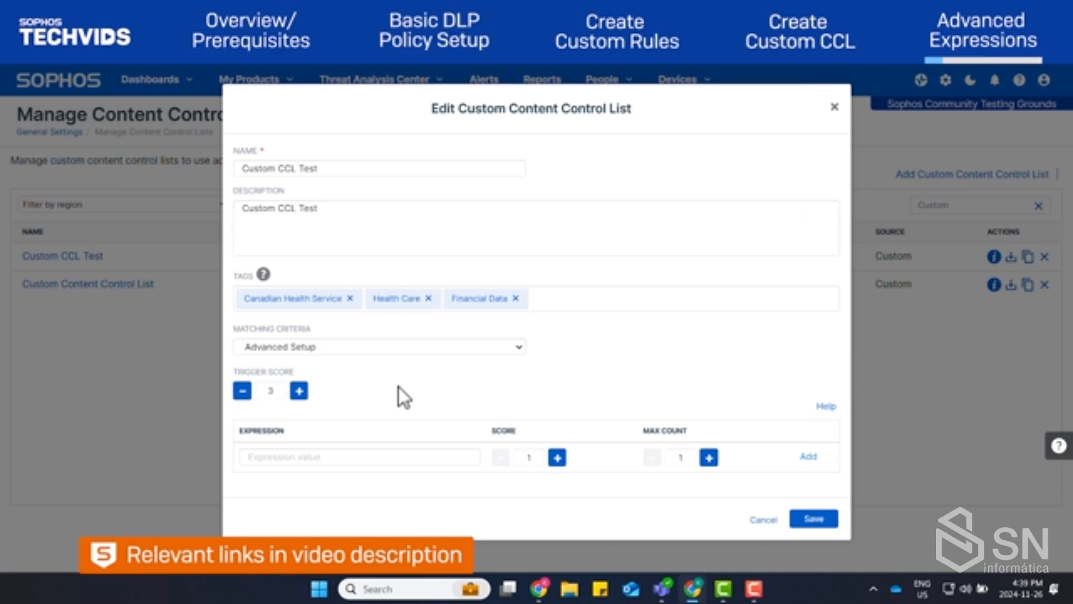
# Add the expression [a-zA-Z0-9+[@][a-z]+[\.][a-z]{2,3}/g with score 3 and max count 1, and save the content control list
pyautogui.click(357, 456)
pyautogui.write('[a-zA-Z0-9+[@([a-z]+[\\.][a-z]{2,3}/g')
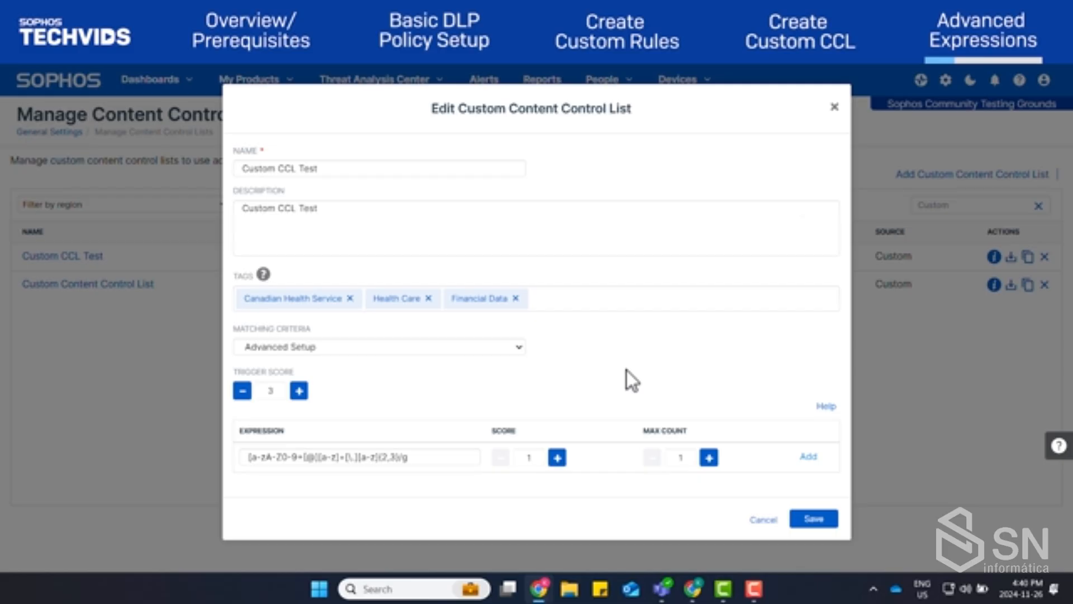
pyautogui.click(557, 457)
pyautogui.click(557, 457)
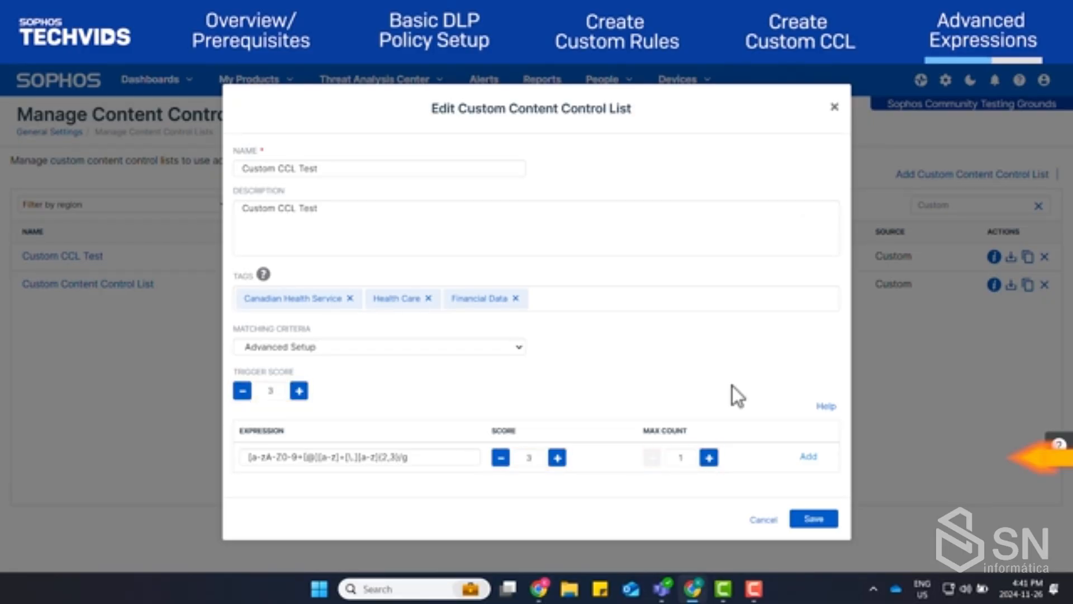
pyautogui.click(803, 459)
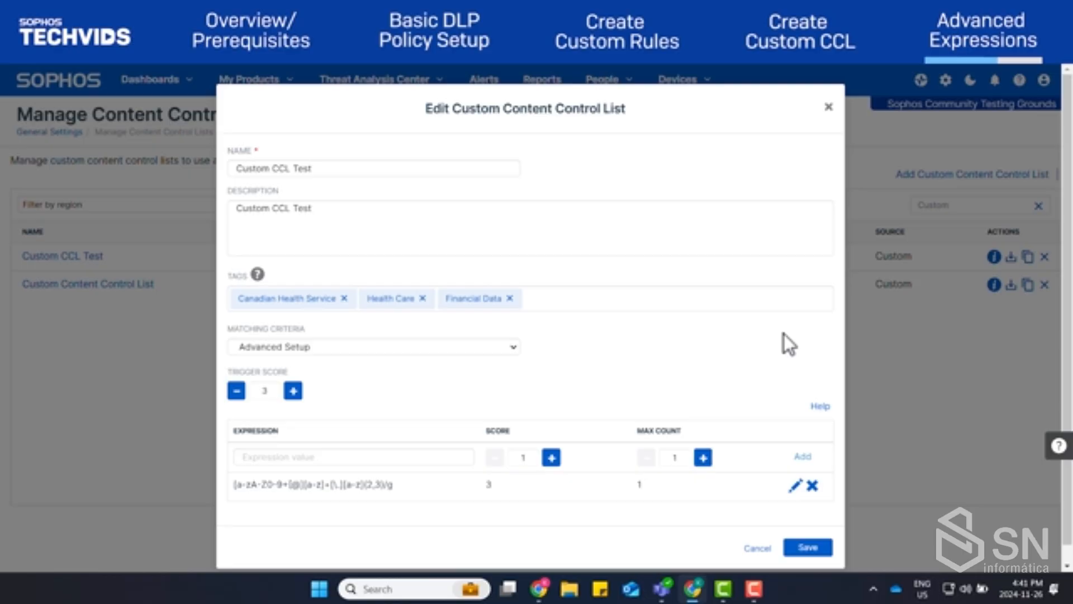
pyautogui.click(819, 546)
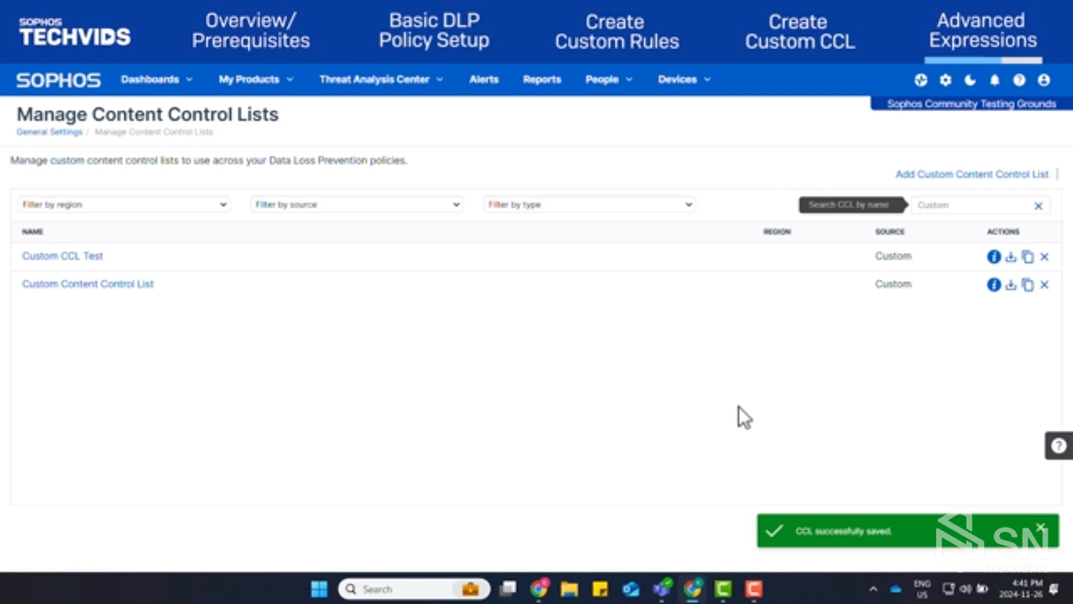
# Clear the content control list search and open the New DLP Test data loss prevention policy from the Endpoint policies
pyautogui.click(1038, 206)
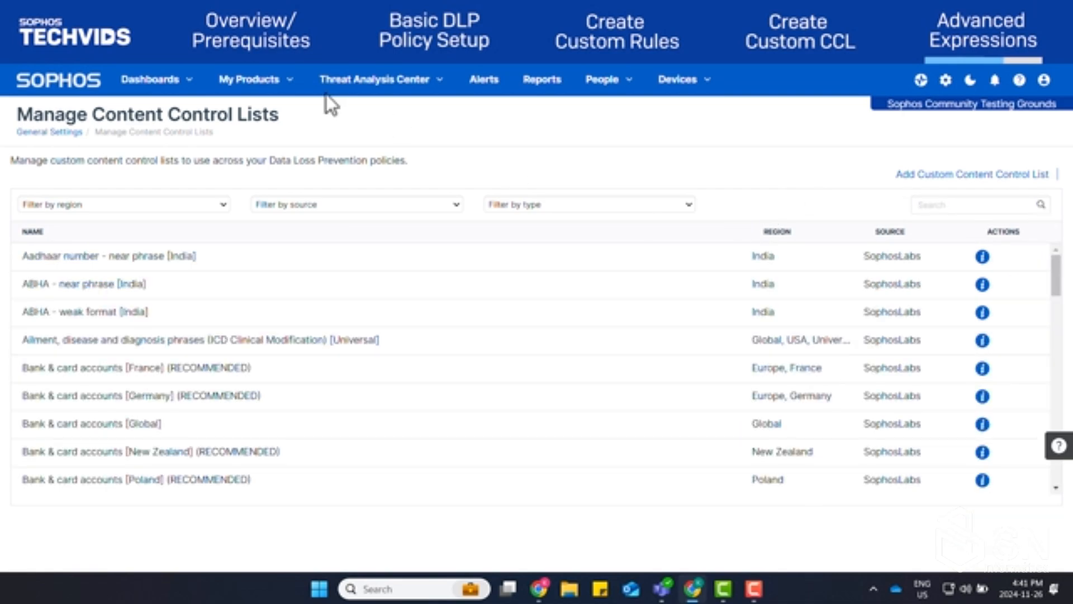
pyautogui.click(275, 92)
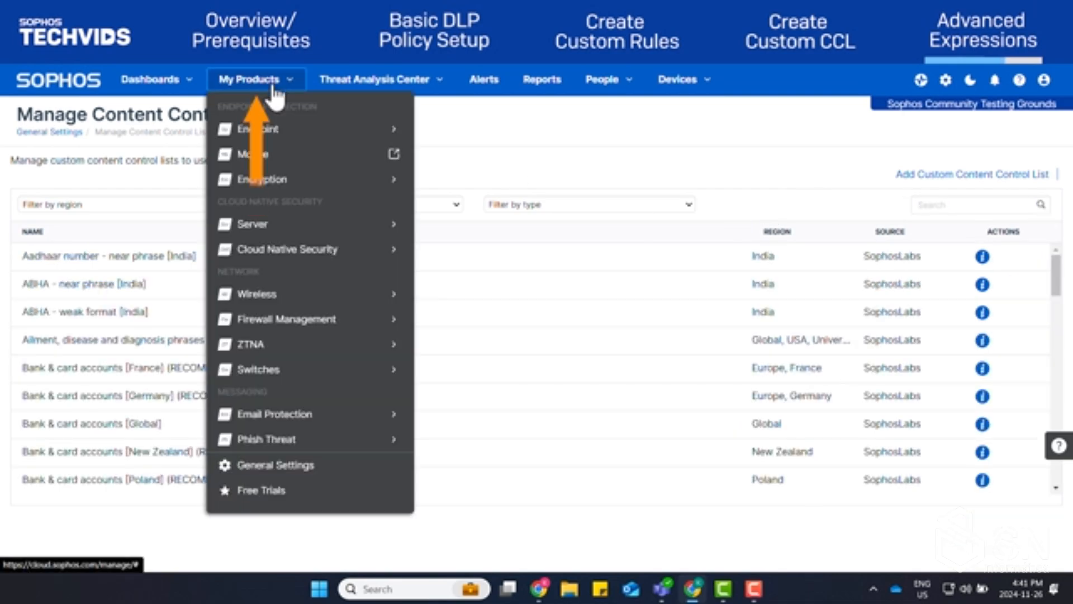
pyautogui.click(291, 143)
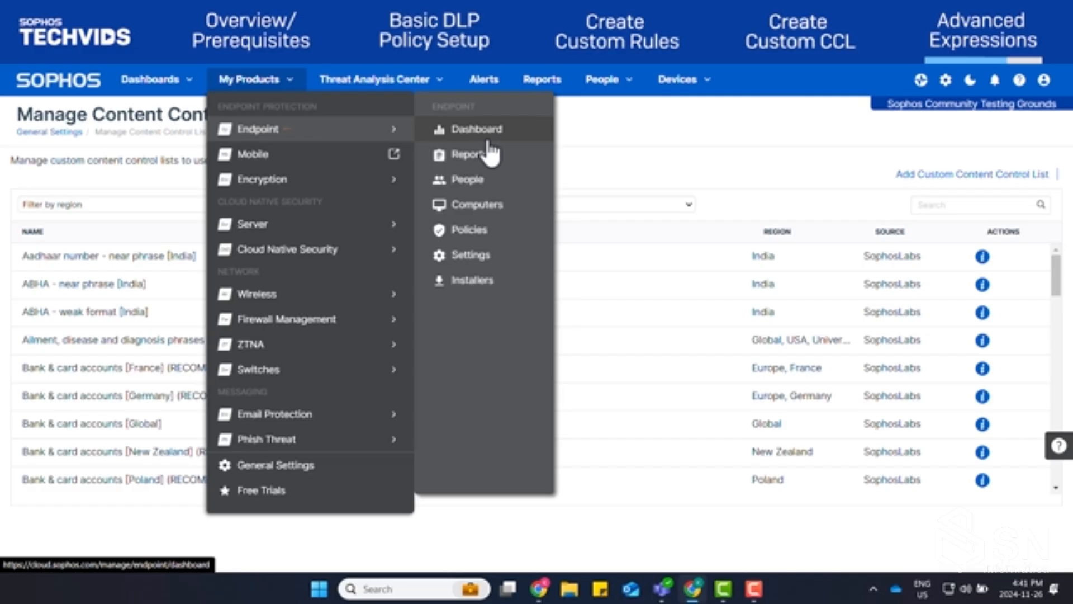
pyautogui.click(471, 238)
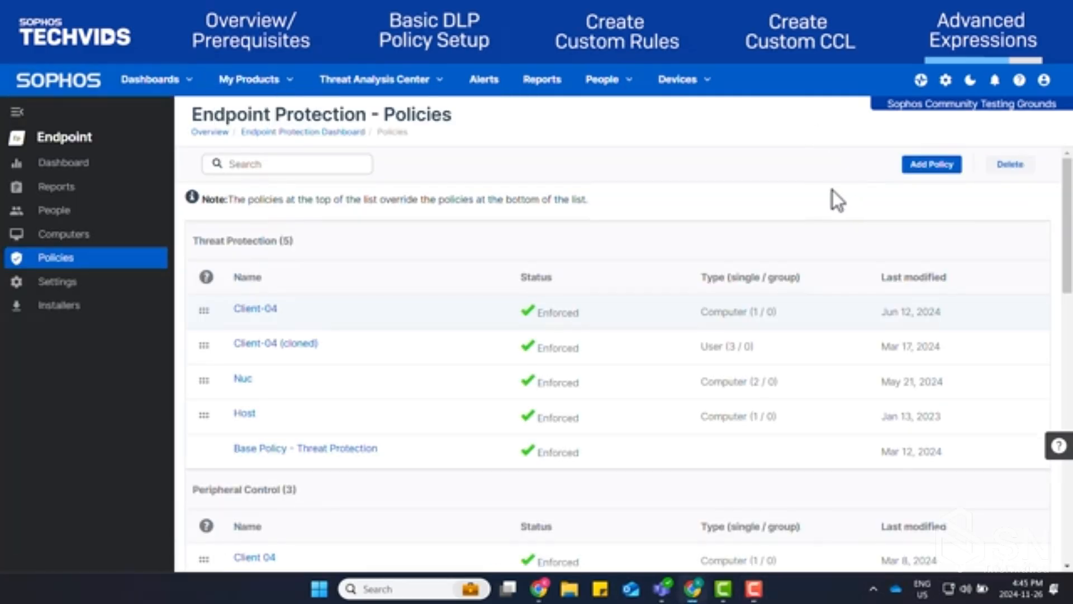
pyautogui.scroll(-10, 843, 199)
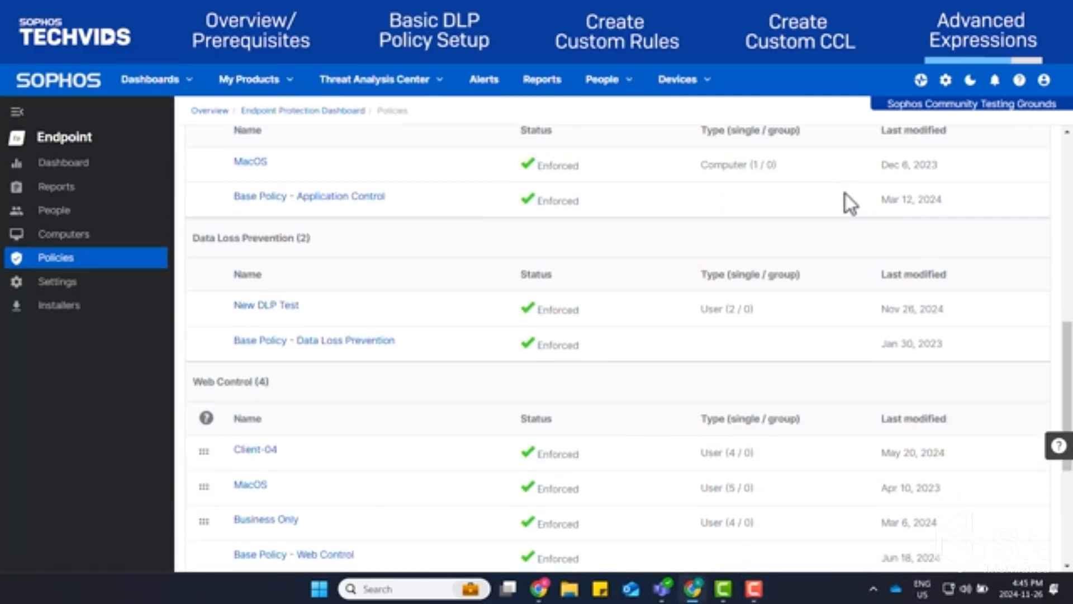
pyautogui.click(278, 302)
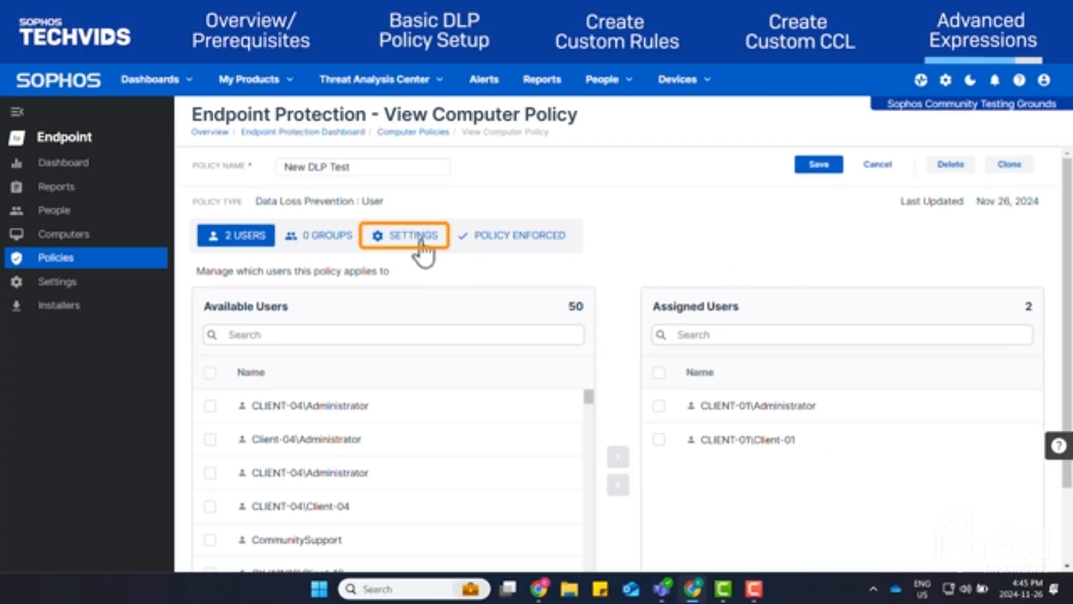
# Open Content Rule Test from the policy's settings for editing and proceed to its rule configuration
pyautogui.click(423, 245)
pyautogui.scroll(-2, 842, 244)
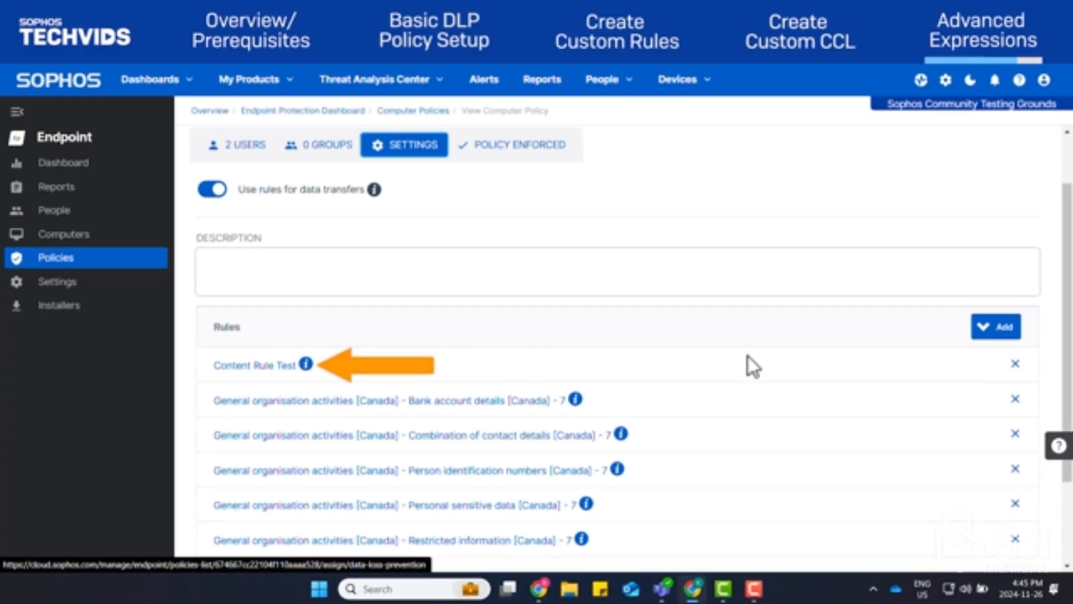
pyautogui.click(261, 366)
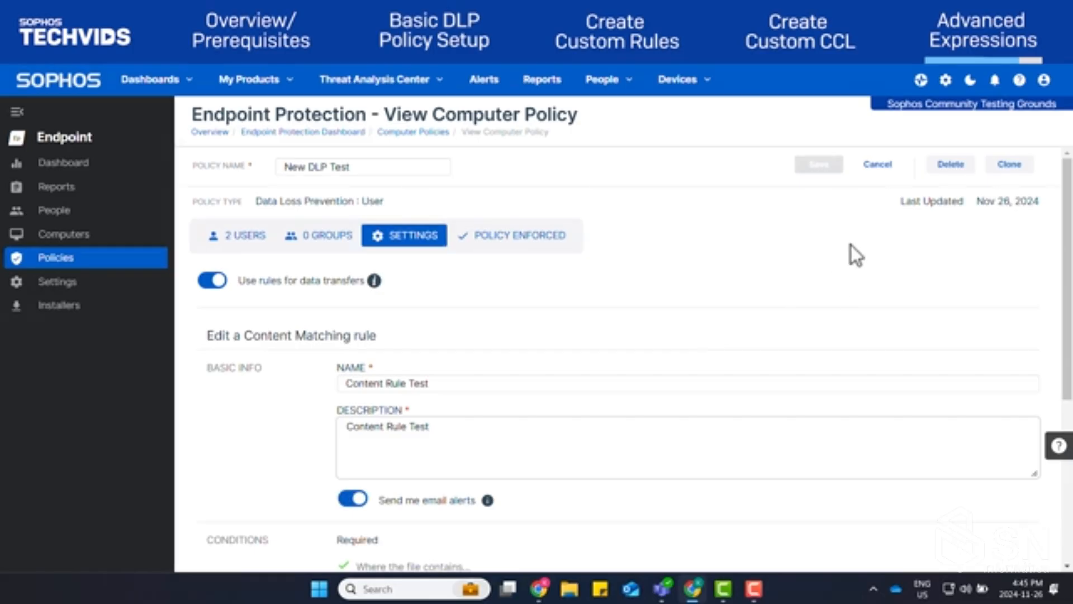
pyautogui.scroll(-5, 850, 248)
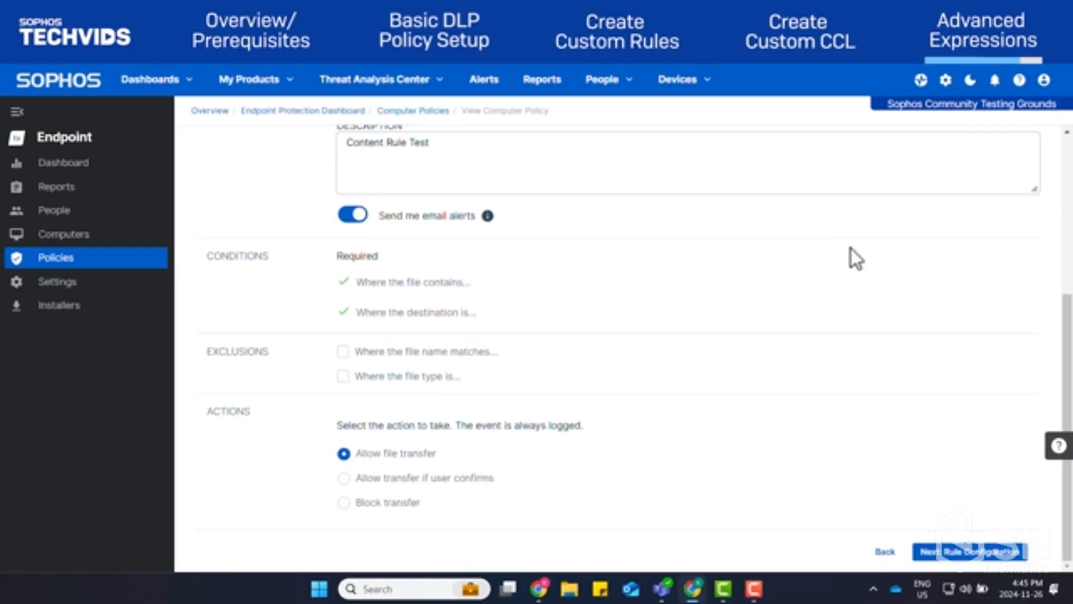
pyautogui.click(974, 553)
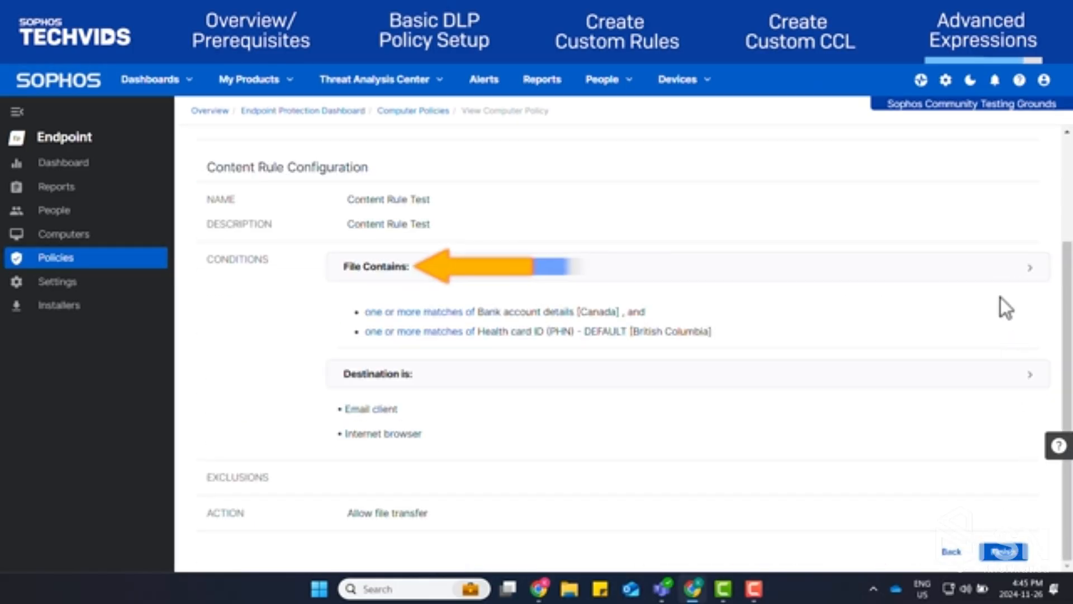
# Search the rule's file content conditions for "Custom" and add Custom CCL Test to them
pyautogui.click(1001, 274)
pyautogui.click(964, 334)
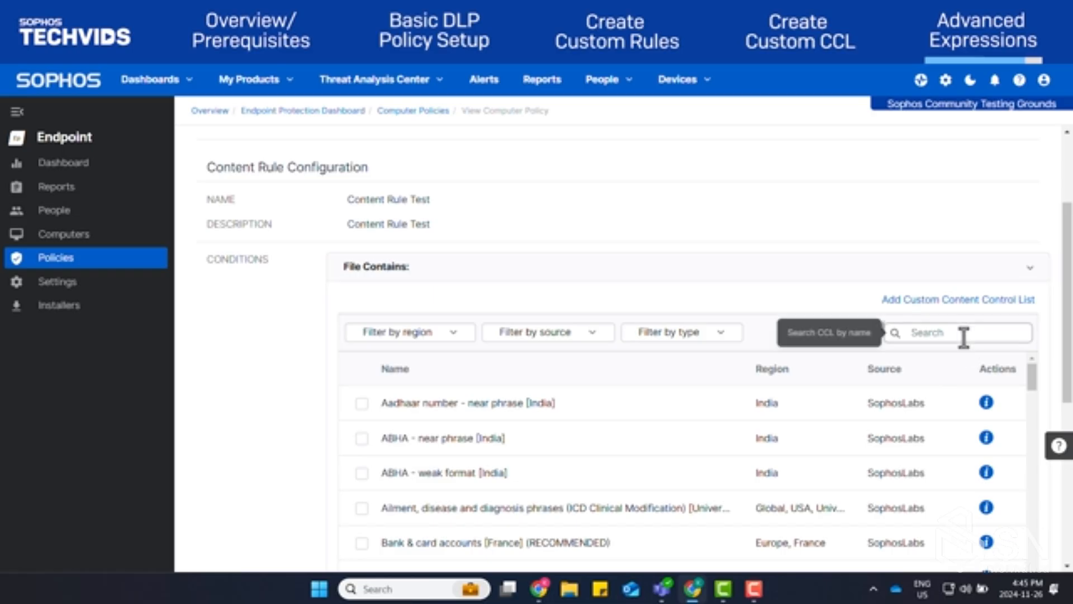
pyautogui.write('Custom')
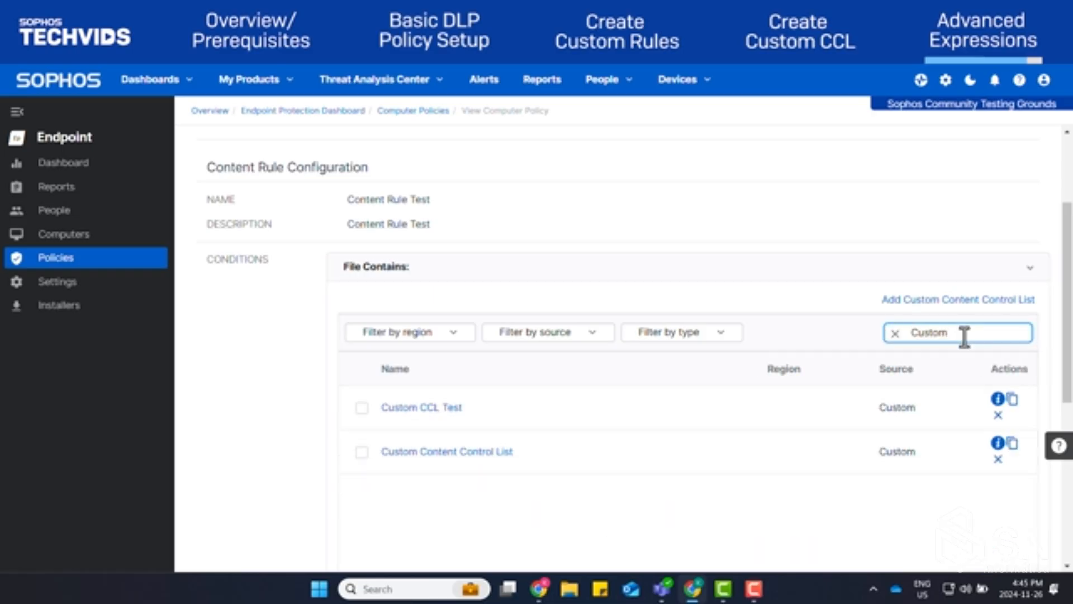
pyautogui.click(361, 407)
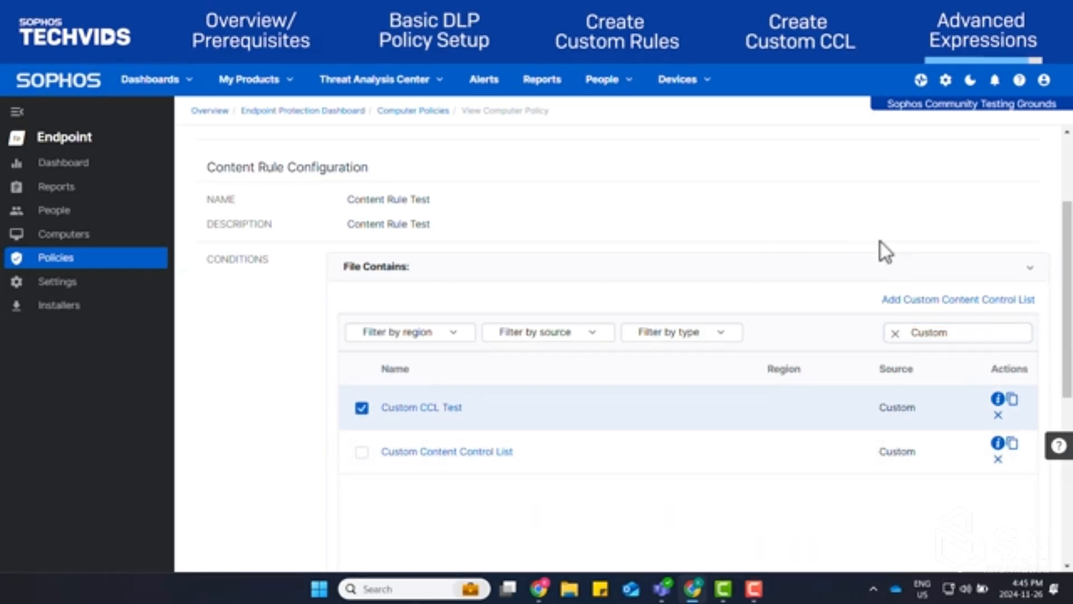
# Review the rule's destinations, keeping Email client and Internet browser selected, and finish the rule configuration
pyautogui.scroll(-10, 958, 229)
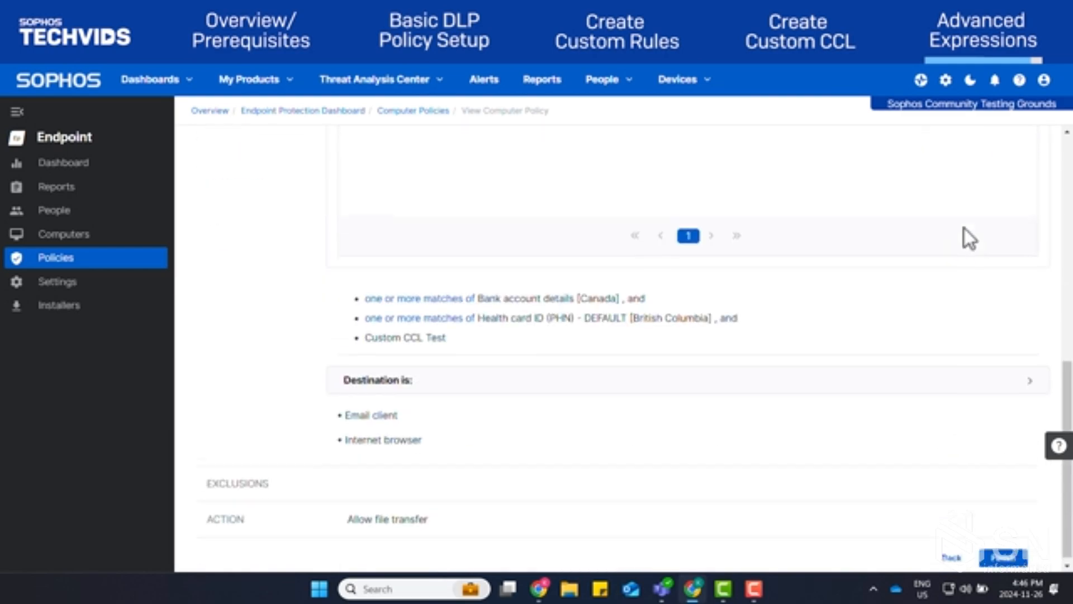
pyautogui.click(710, 375)
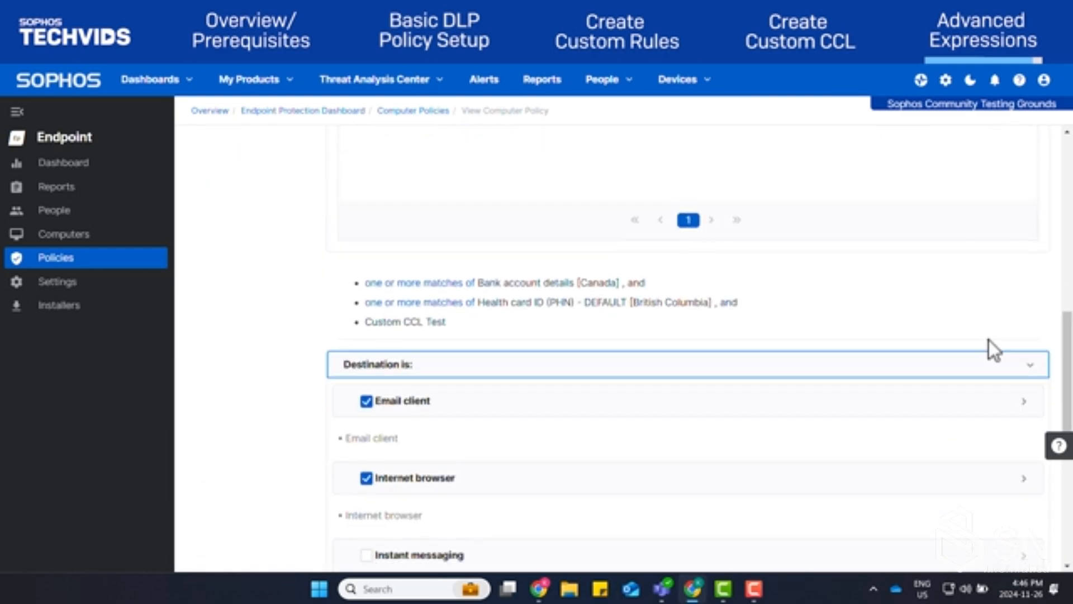
pyautogui.scroll(-3, 988, 339)
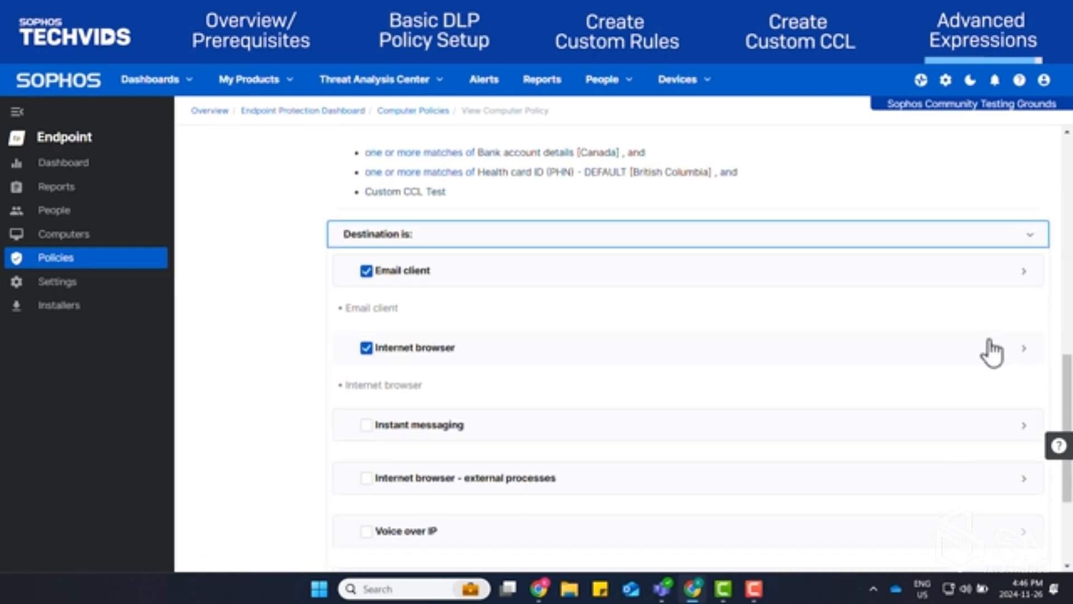
pyautogui.scroll(-3, 992, 352)
pyautogui.click(1004, 552)
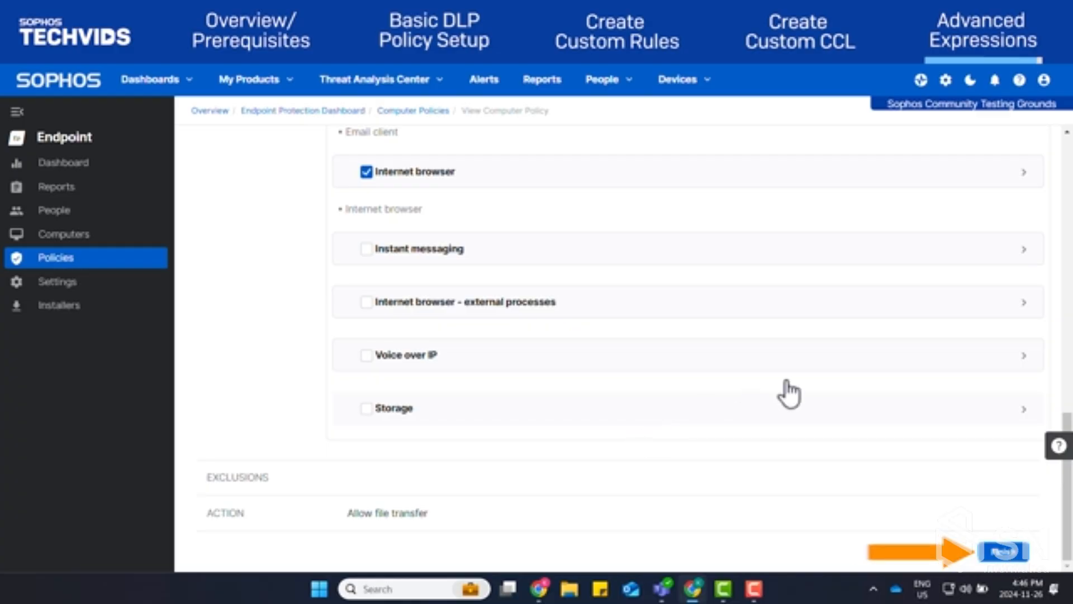
pyautogui.scroll(-3, 444, 352)
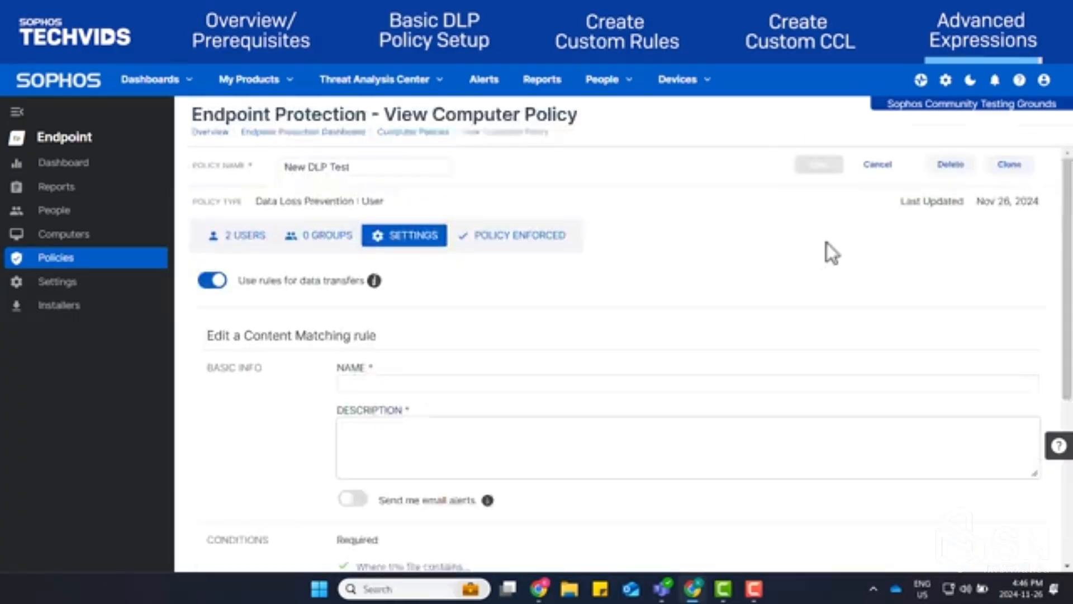